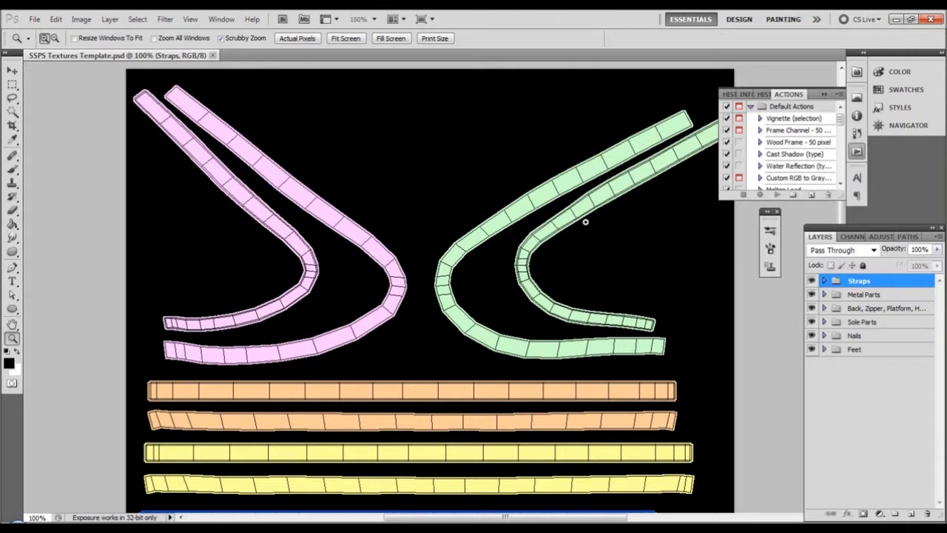
# Step: Hide the Straps, Metal Parts, Sole Parts, Nails and Feet groups
pyautogui.scroll(2, 570, 314)
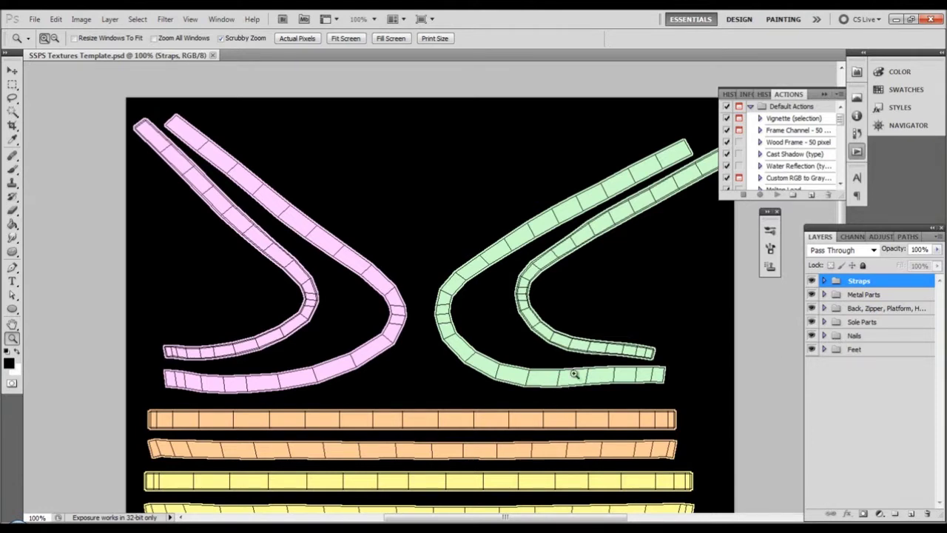
pyautogui.scroll(-2, 570, 368)
pyautogui.scroll(3, 540, 325)
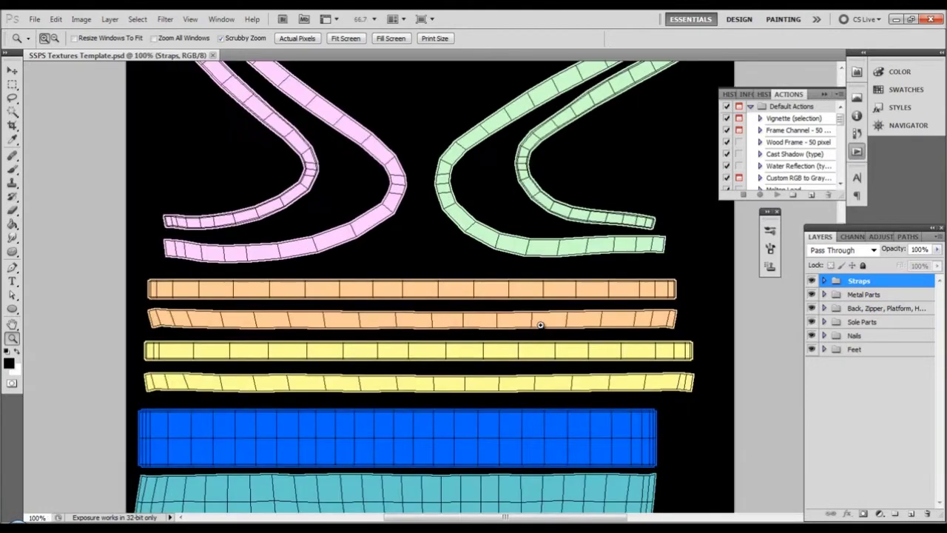
pyautogui.scroll(-4, 540, 325)
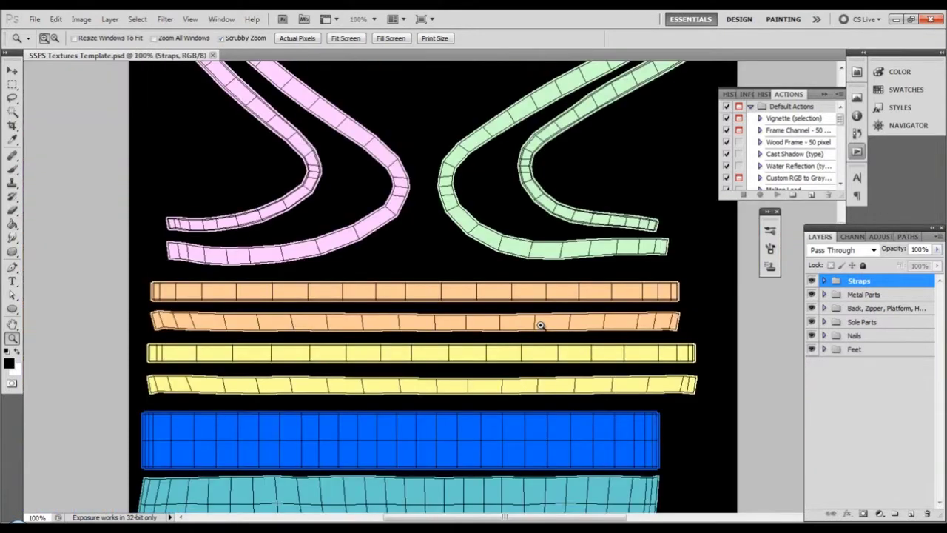
pyautogui.scroll(1, 573, 337)
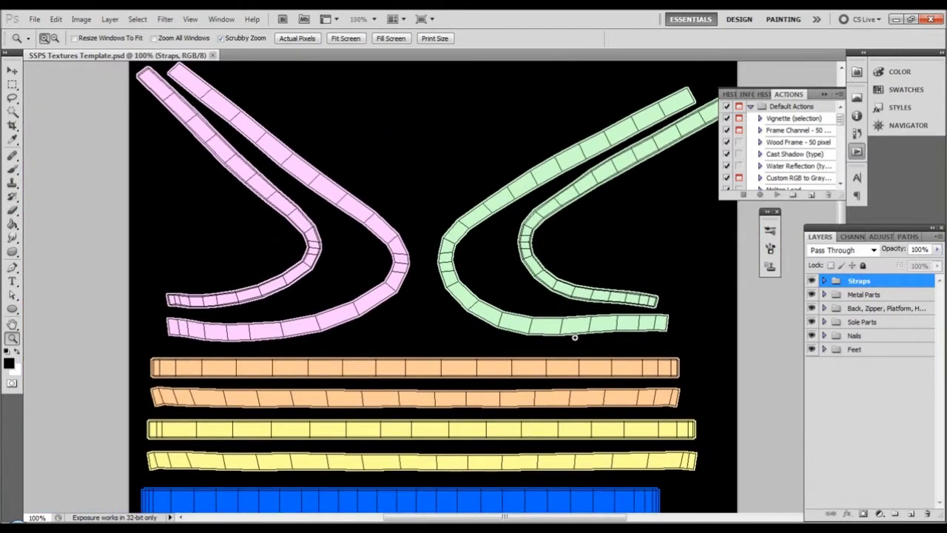
pyautogui.scroll(3, 574, 337)
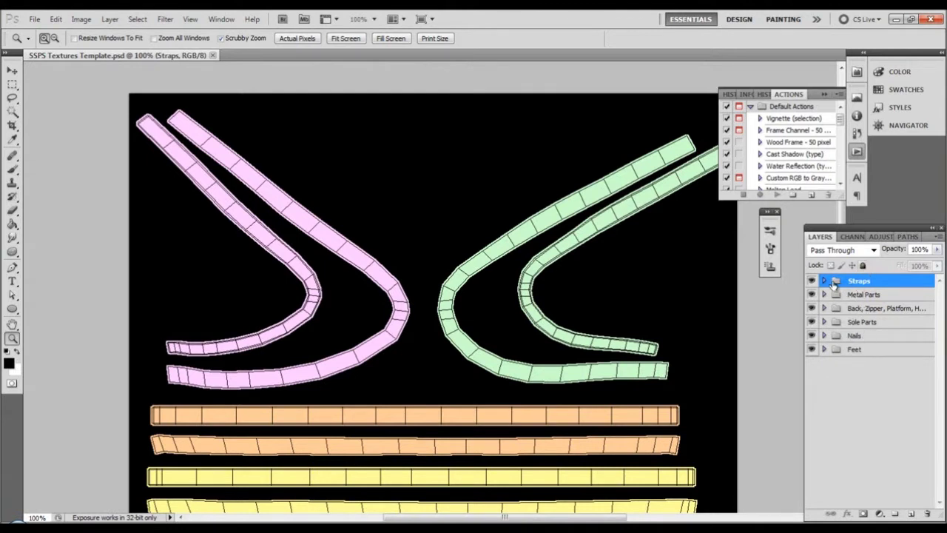
pyautogui.click(824, 281)
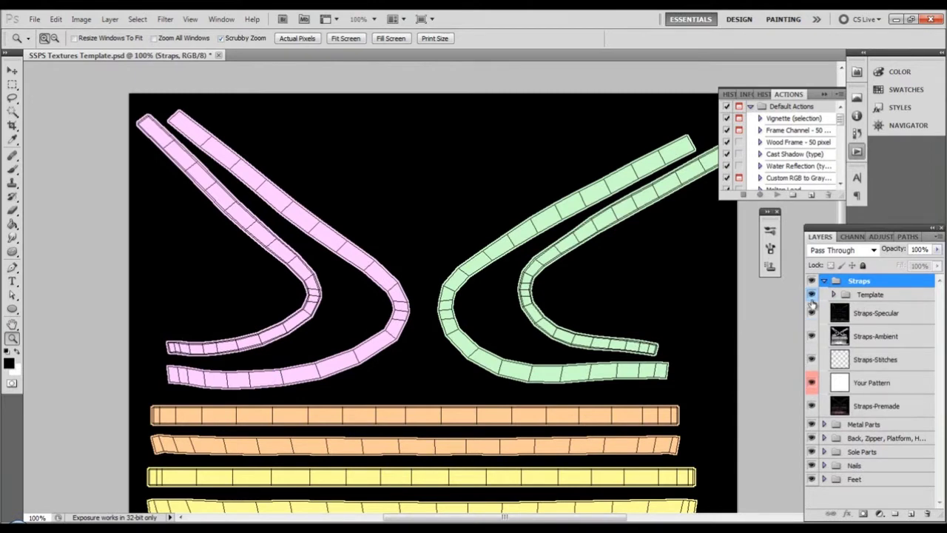
pyautogui.click(823, 282)
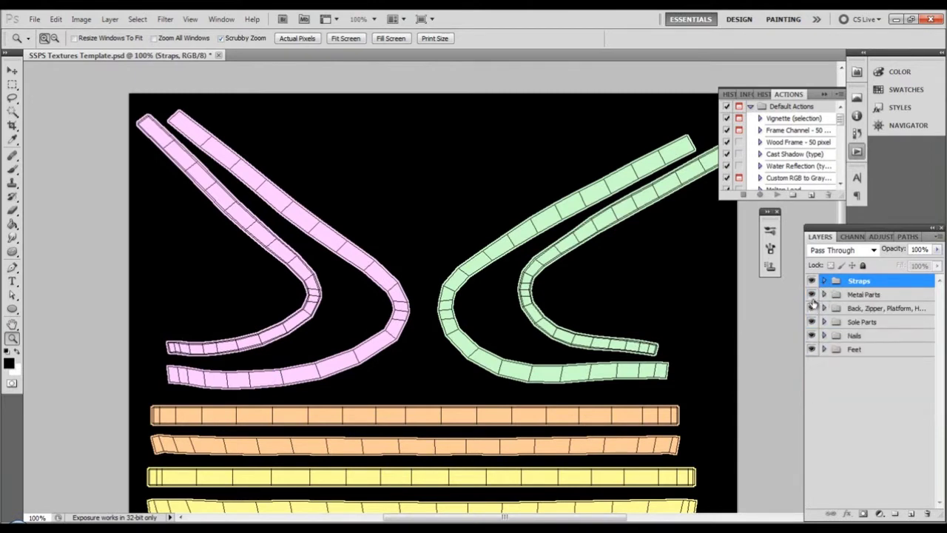
pyautogui.click(812, 281)
pyautogui.click(812, 294)
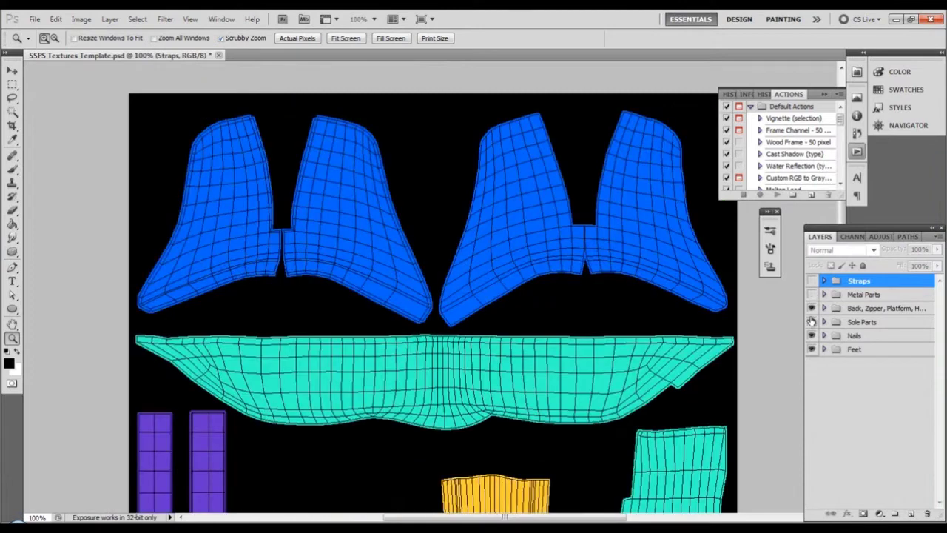
pyautogui.moveTo(813, 322); pyautogui.dragTo(815, 353)
# Step: Zoom in to inspect the blue back pieces, then expand the Back, Zipper, Platform group
pyautogui.keyDown('alt'); pyautogui.click(554, 341); pyautogui.keyUp('alt')
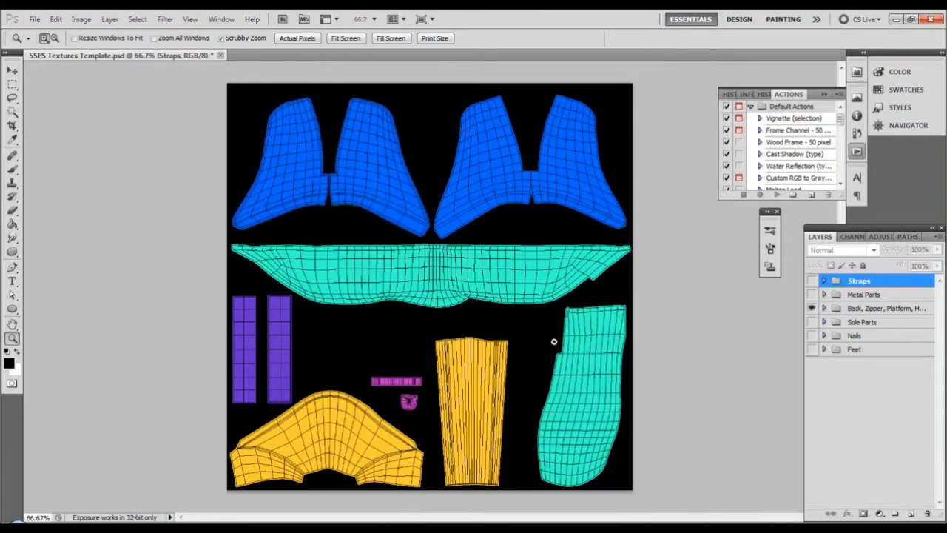
pyautogui.click(525, 171)
pyautogui.click(617, 224)
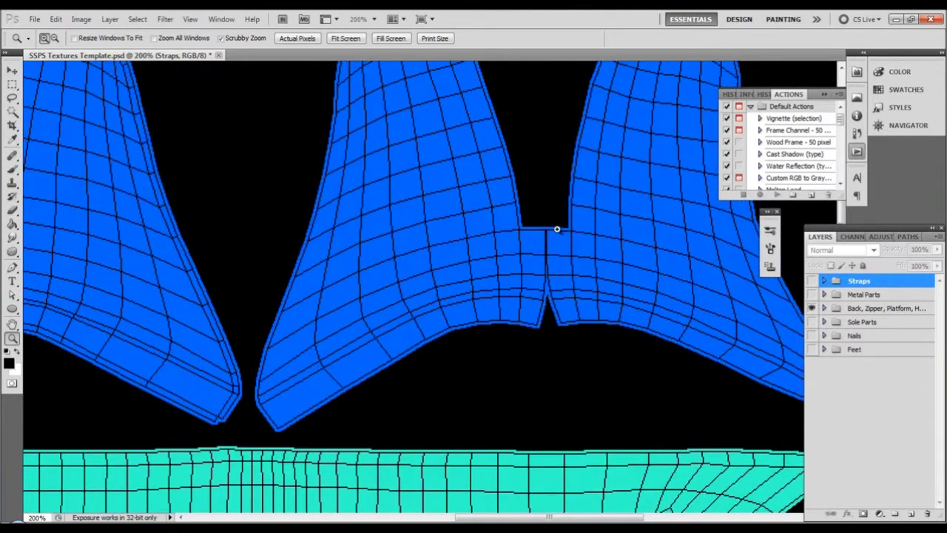
pyautogui.keyDown('alt'); pyautogui.click(556, 229); pyautogui.keyUp('alt')
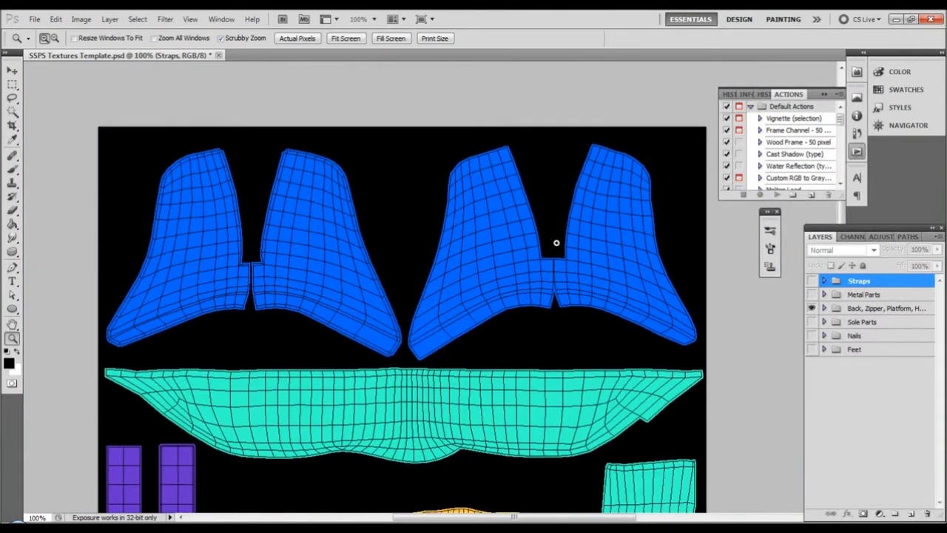
pyautogui.click(823, 307)
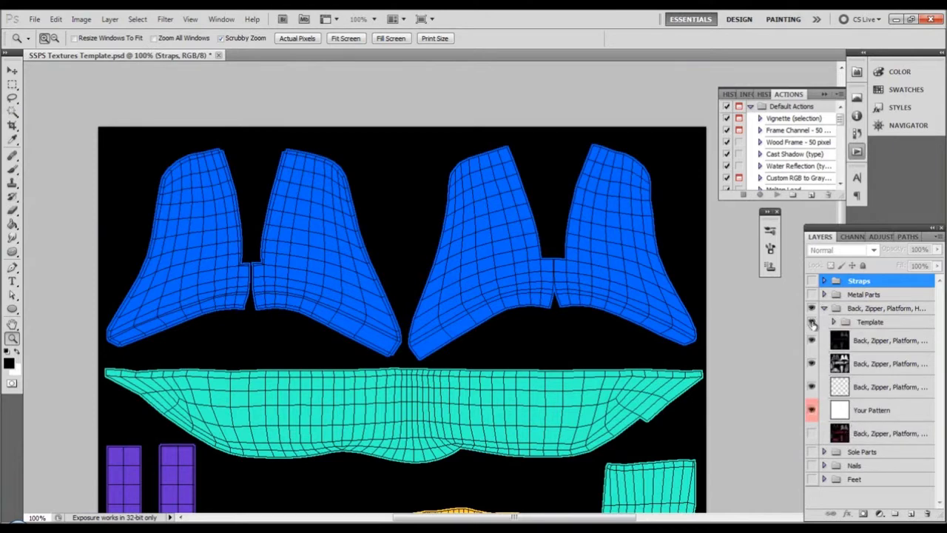
# Step: Hide the UV template, the back part's ambient layer and the Your Pattern layer
pyautogui.click(812, 323)
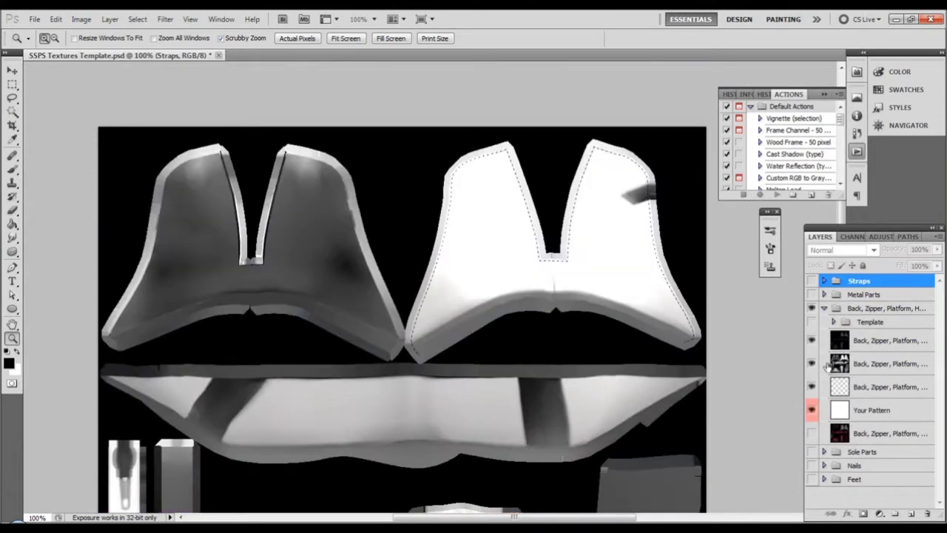
pyautogui.click(478, 248)
pyautogui.keyDown('alt'); pyautogui.click(646, 295); pyautogui.keyUp('alt')
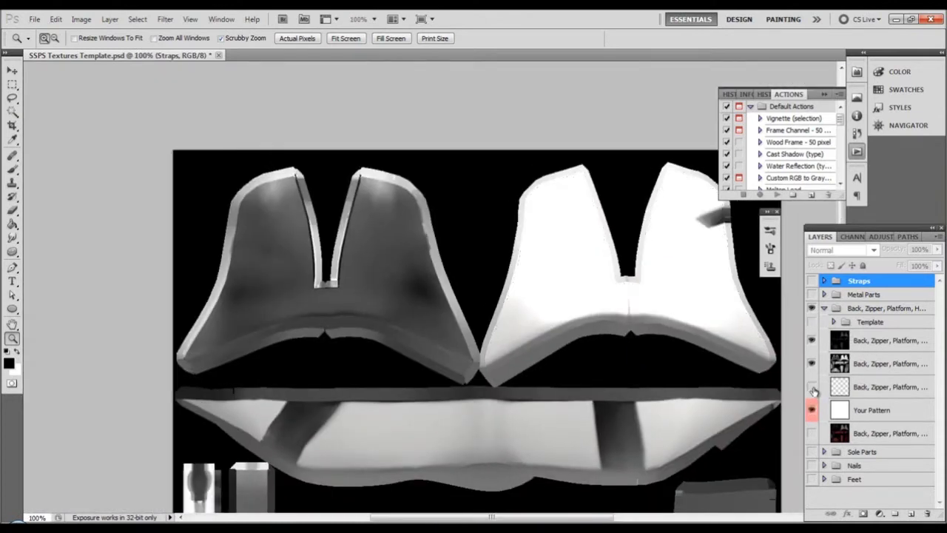
pyautogui.click(672, 275)
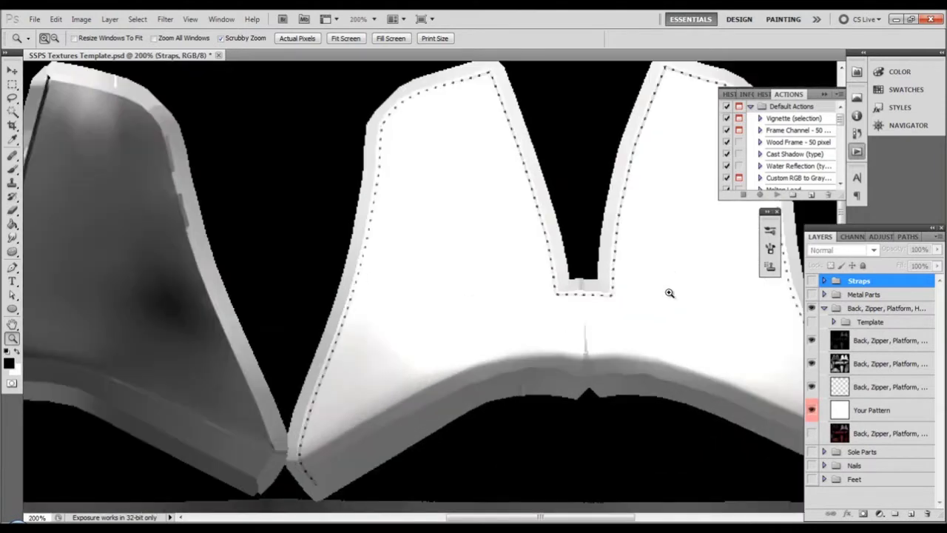
pyautogui.click(811, 363)
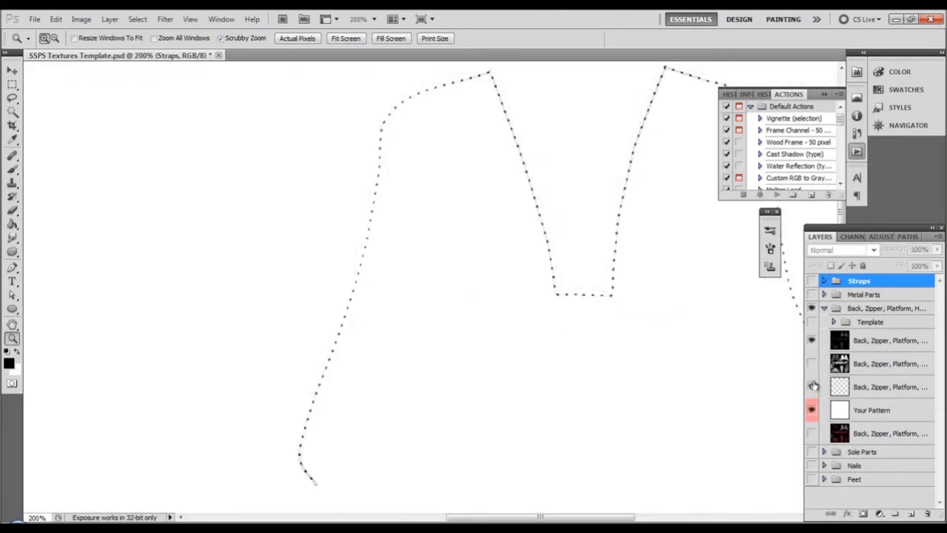
pyautogui.click(811, 410)
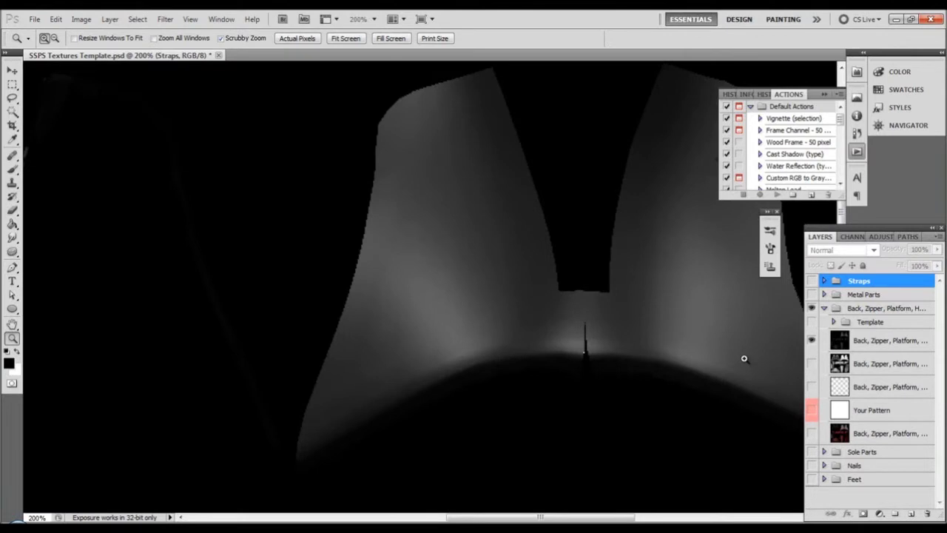
pyautogui.keyDown('alt'); pyautogui.click(565, 283); pyautogui.keyUp('alt')
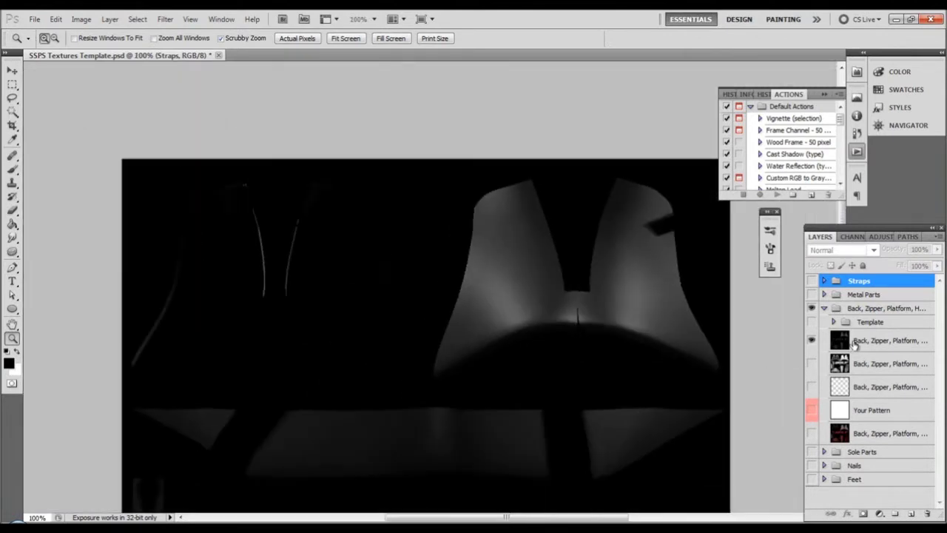
# Step: Compare then hide the ambient and specular layers, and show the premade back-part layer
pyautogui.click(855, 343)
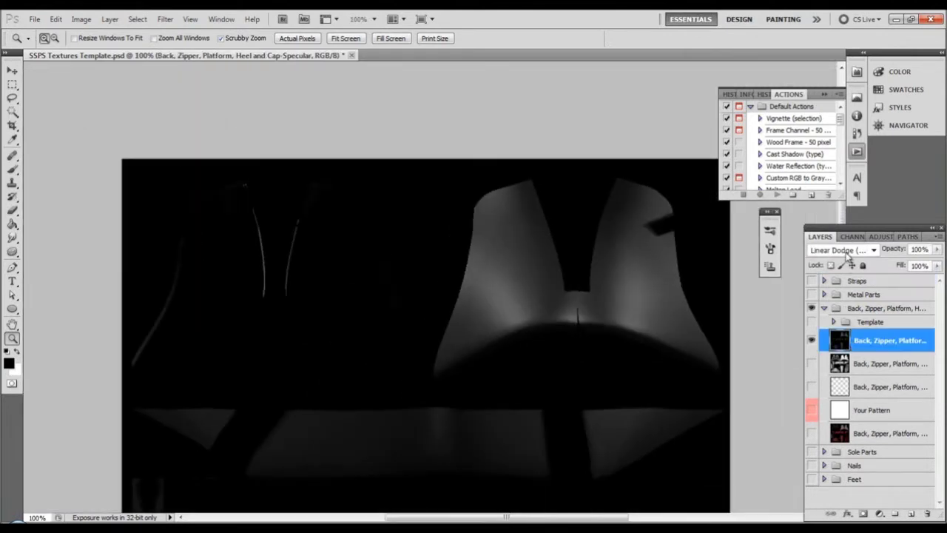
pyautogui.click(811, 363)
pyautogui.click(611, 299)
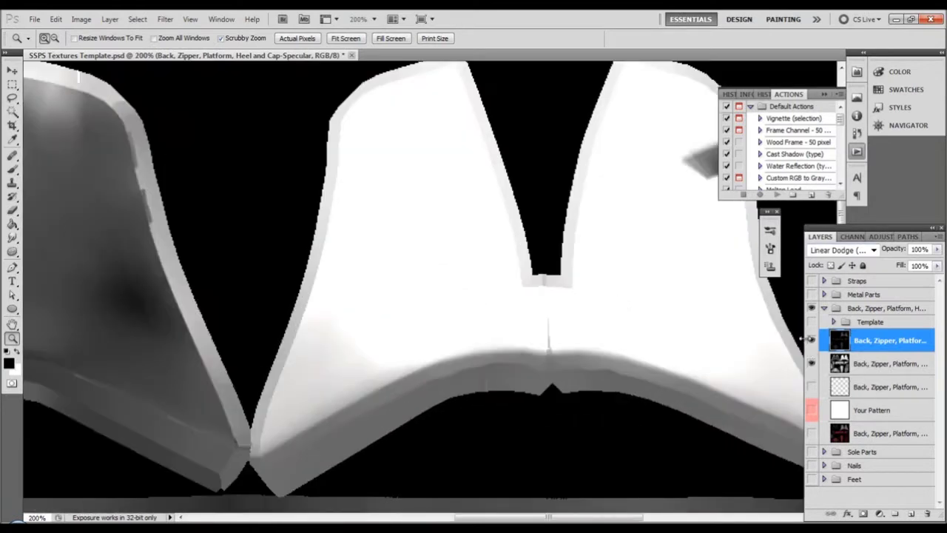
pyautogui.click(811, 341)
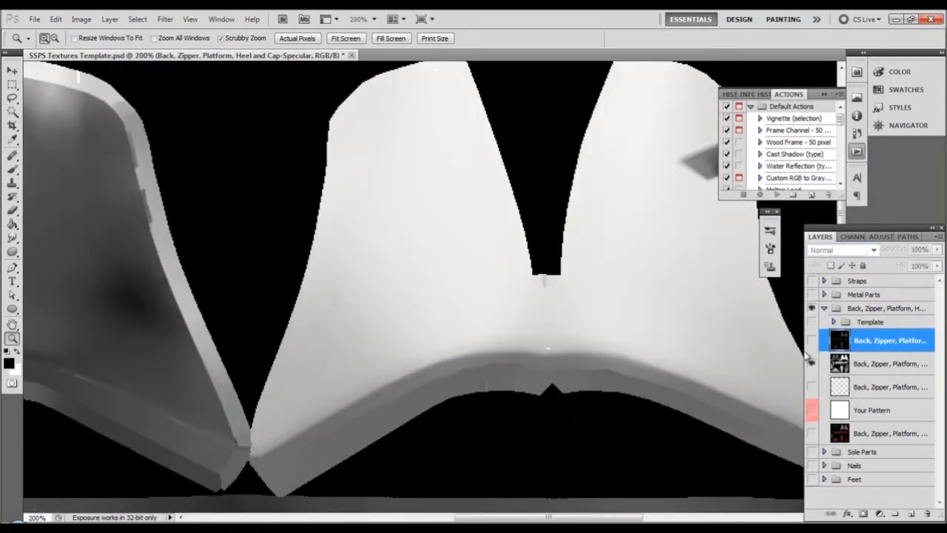
pyautogui.click(812, 341)
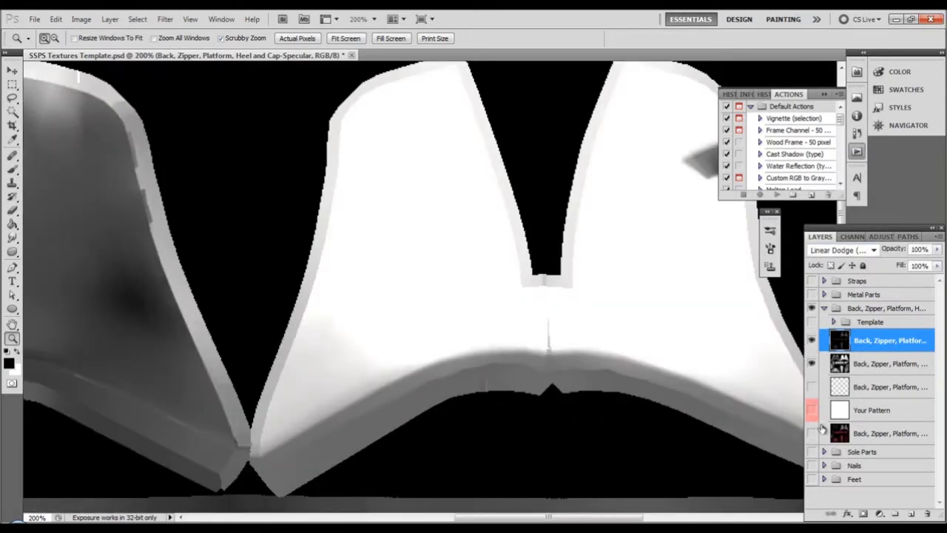
pyautogui.click(811, 364)
pyautogui.click(812, 340)
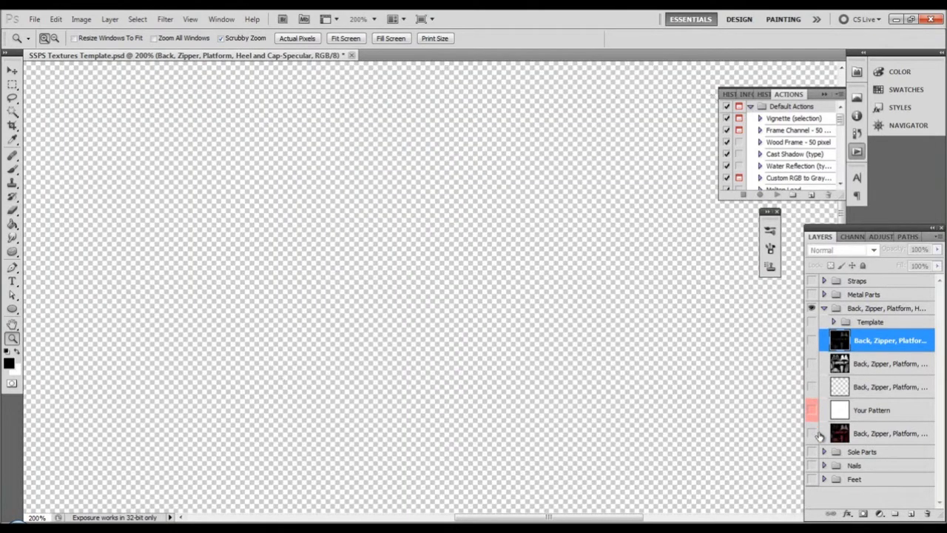
pyautogui.click(819, 434)
pyautogui.click(812, 434)
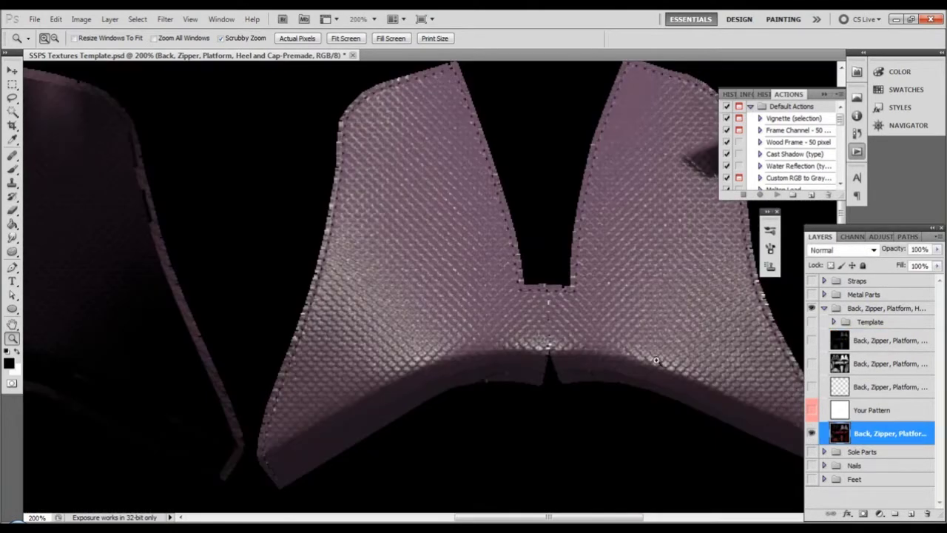
pyautogui.keyDown('alt'); pyautogui.click(601, 338); pyautogui.keyUp('alt')
pyautogui.click(602, 337)
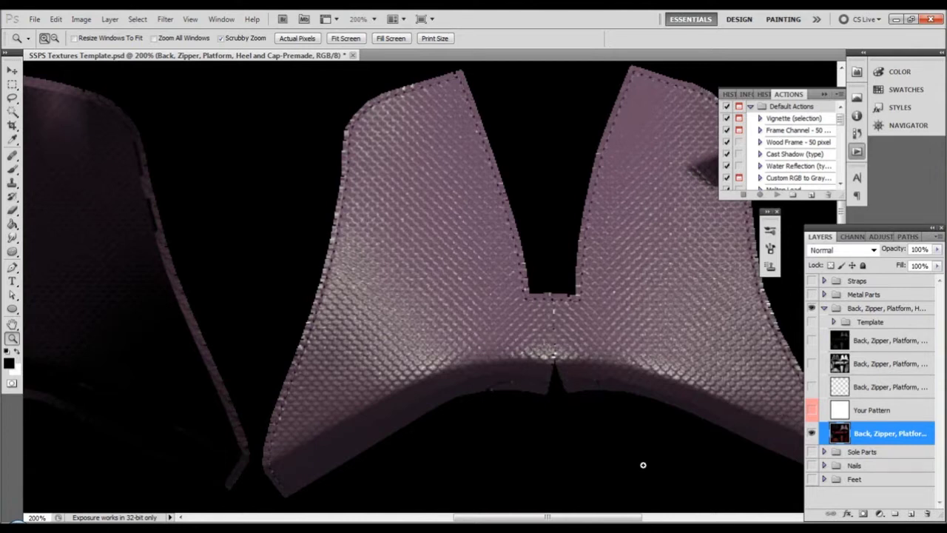
pyautogui.hscroll(3, 414, 296)
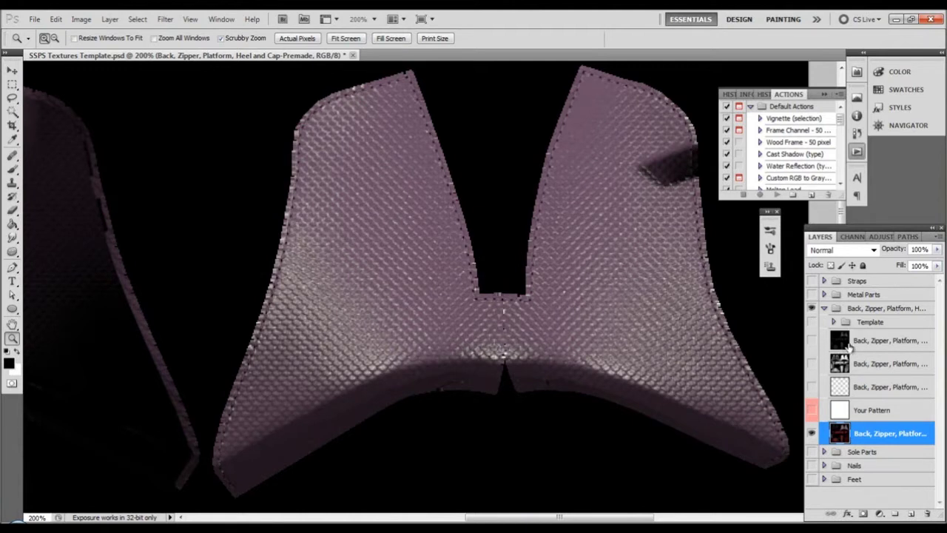
pyautogui.click(843, 342)
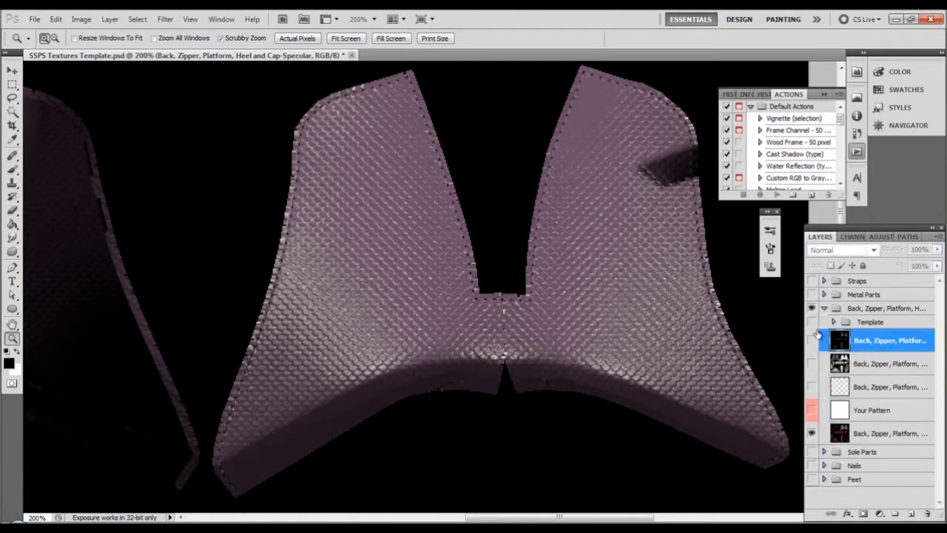
pyautogui.click(812, 339)
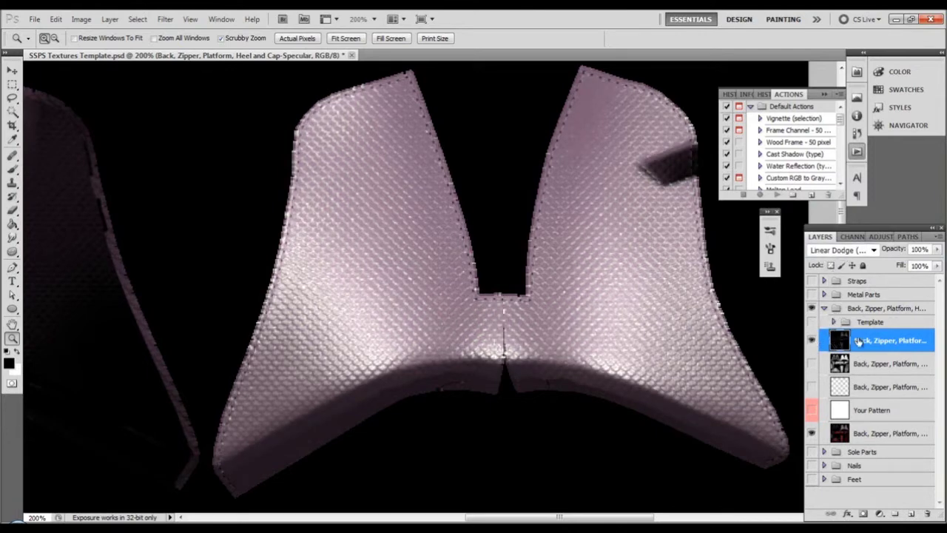
pyautogui.click(812, 433)
pyautogui.hotkey('ctrl', '0')
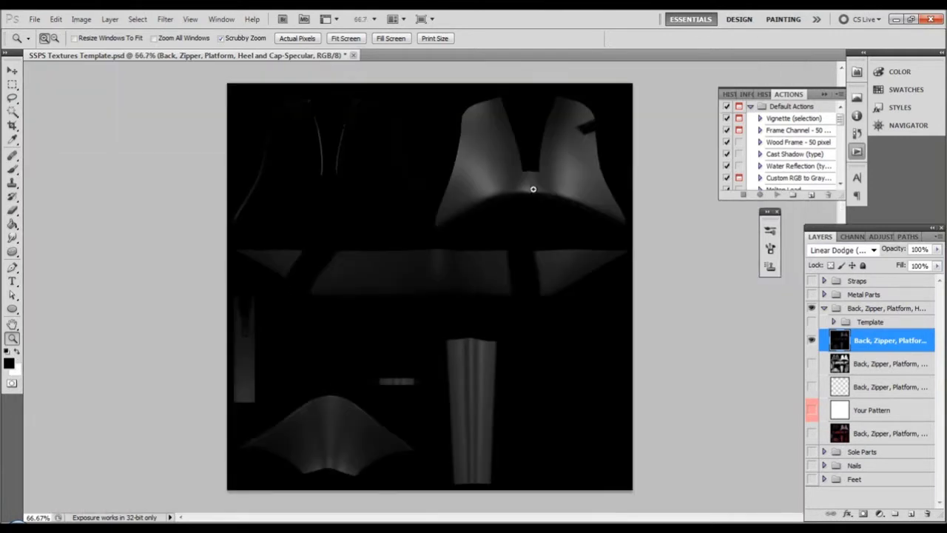
pyautogui.moveTo(532, 188); pyautogui.dragTo(580, 342)
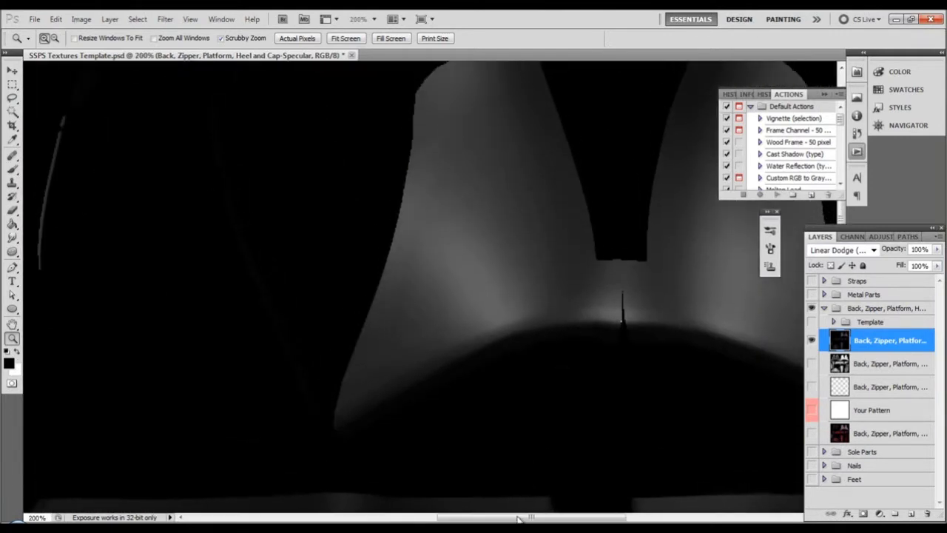
pyautogui.moveTo(518, 517); pyautogui.dragTo(548, 517)
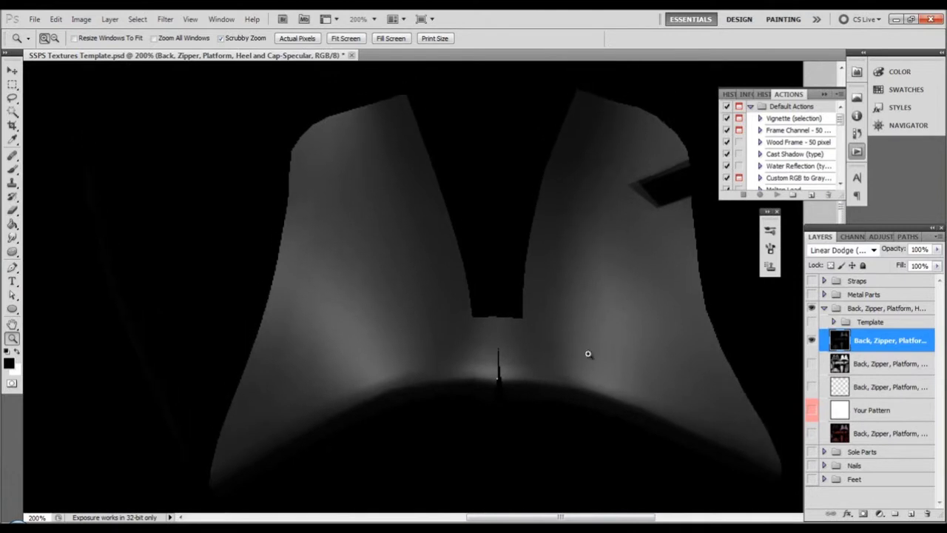
pyautogui.click(811, 433)
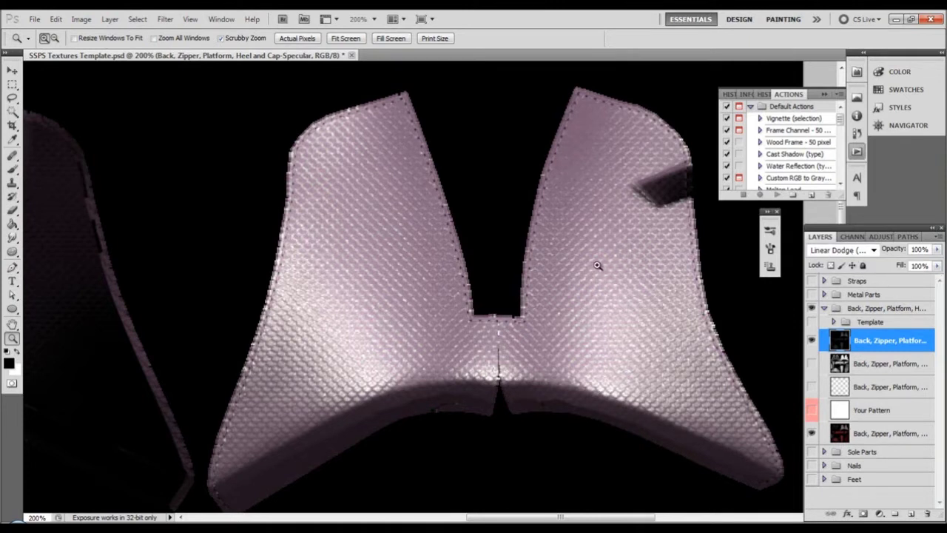
# Step: Switch the specular layer to Color Dodge and toggle it to compare the highlights
pyautogui.click(872, 252)
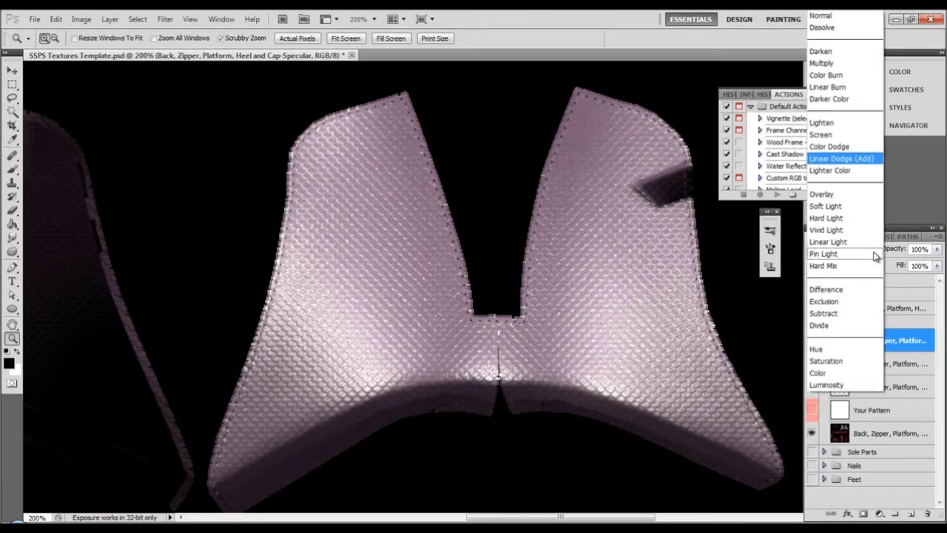
pyautogui.click(830, 147)
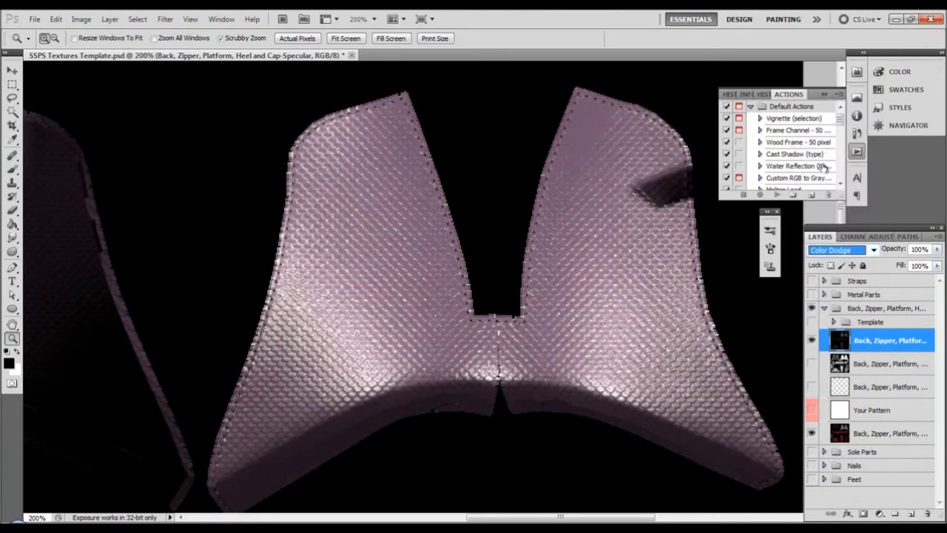
pyautogui.keyDown('alt'); pyautogui.click(527, 366); pyautogui.keyUp('alt')
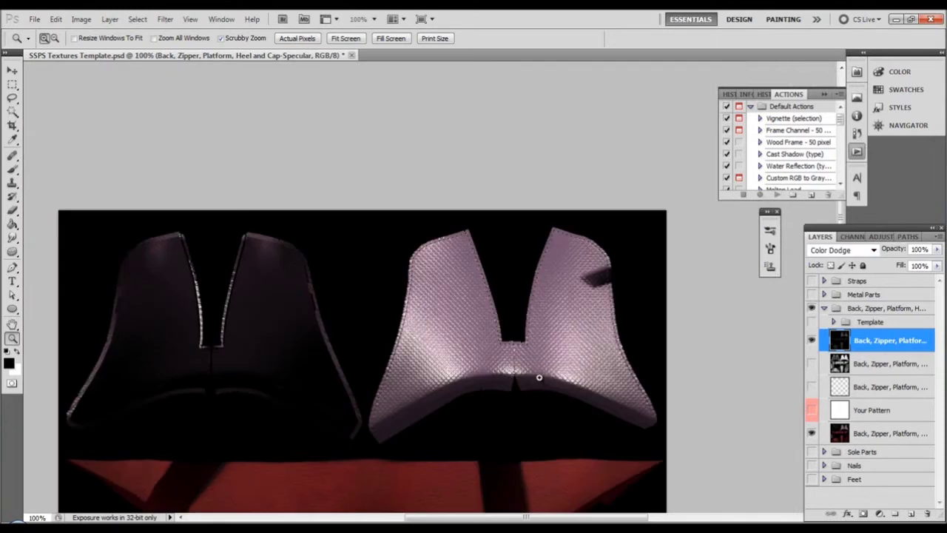
pyautogui.click(538, 377)
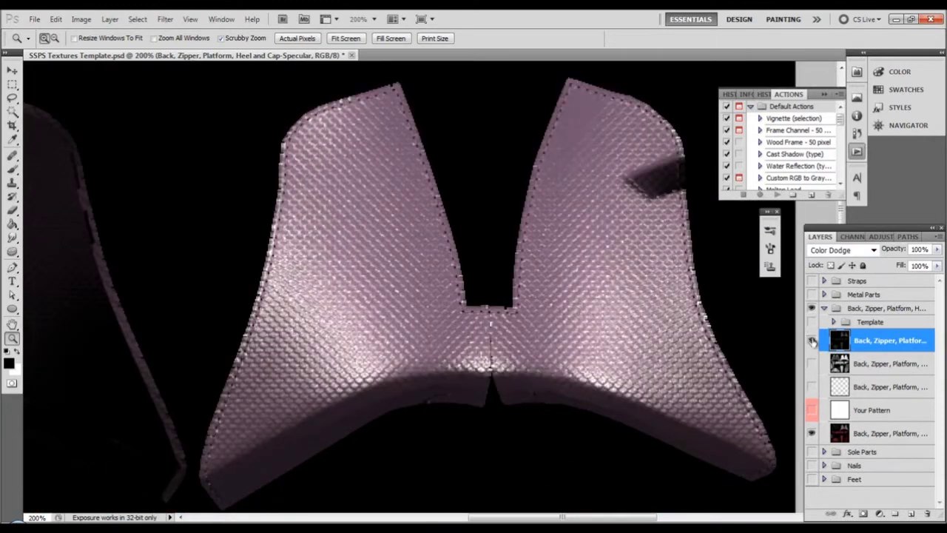
pyautogui.click(811, 340)
pyautogui.click(812, 340)
pyautogui.click(521, 333)
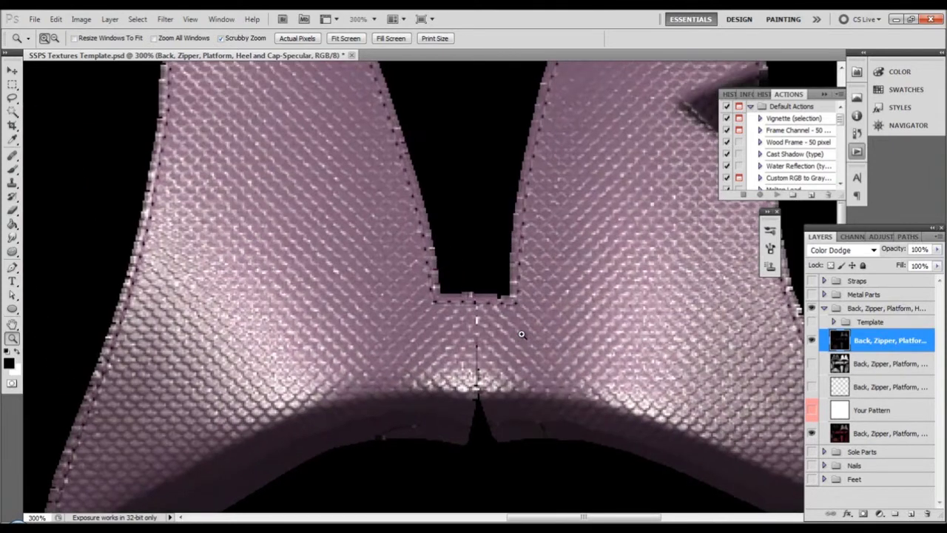
pyautogui.keyDown('alt'); pyautogui.click(520, 333); pyautogui.keyUp('alt')
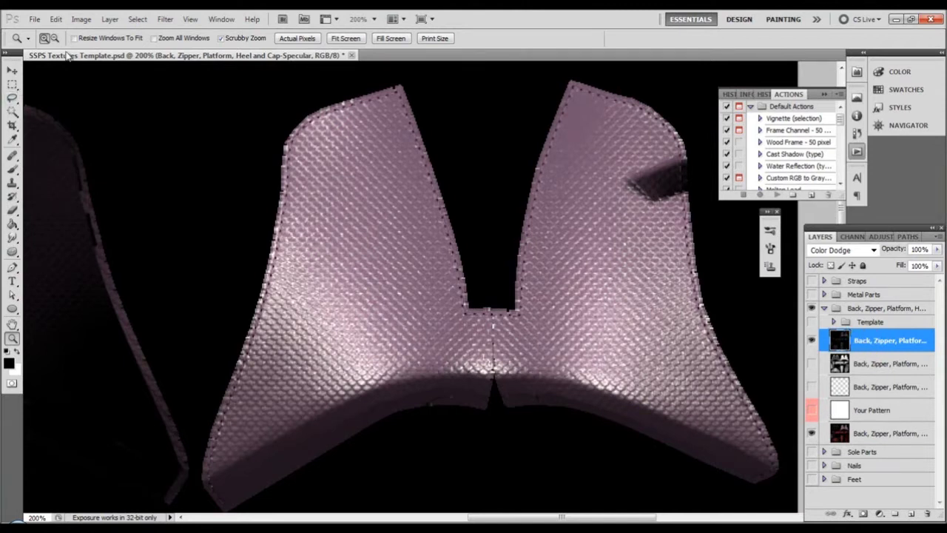
# Step: Apply Levels to the specular layer with input black point 58 and white point 95
pyautogui.click(80, 20)
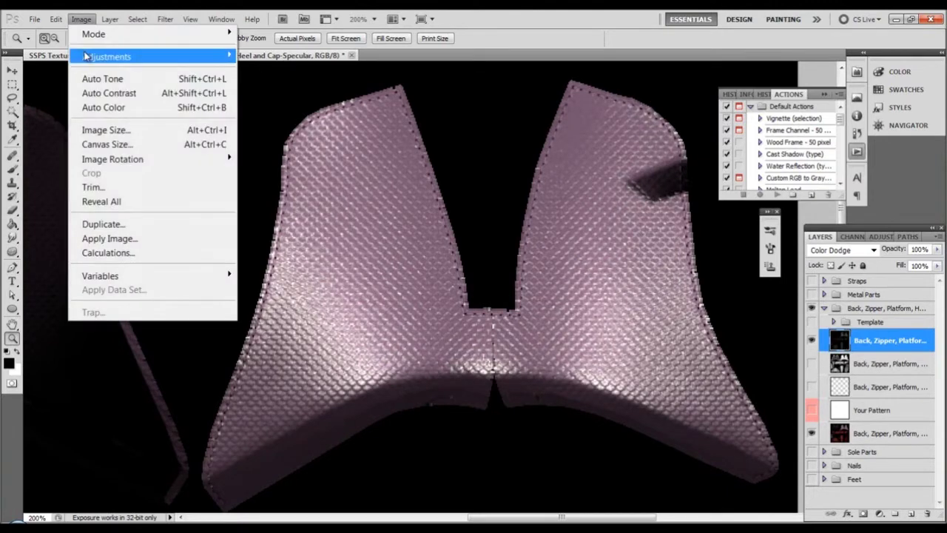
pyautogui.moveTo(88, 57)
pyautogui.click(250, 70)
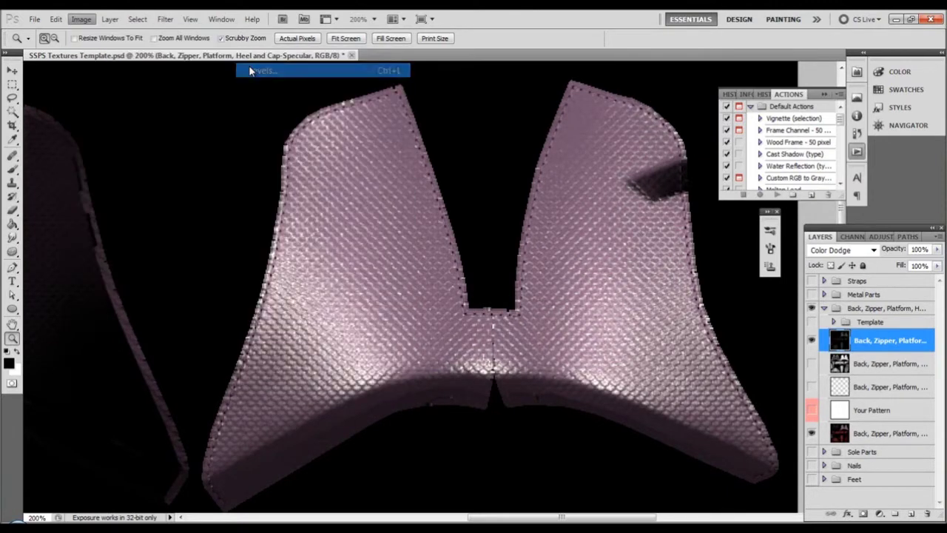
pyautogui.moveTo(813, 285); pyautogui.dragTo(682, 259)
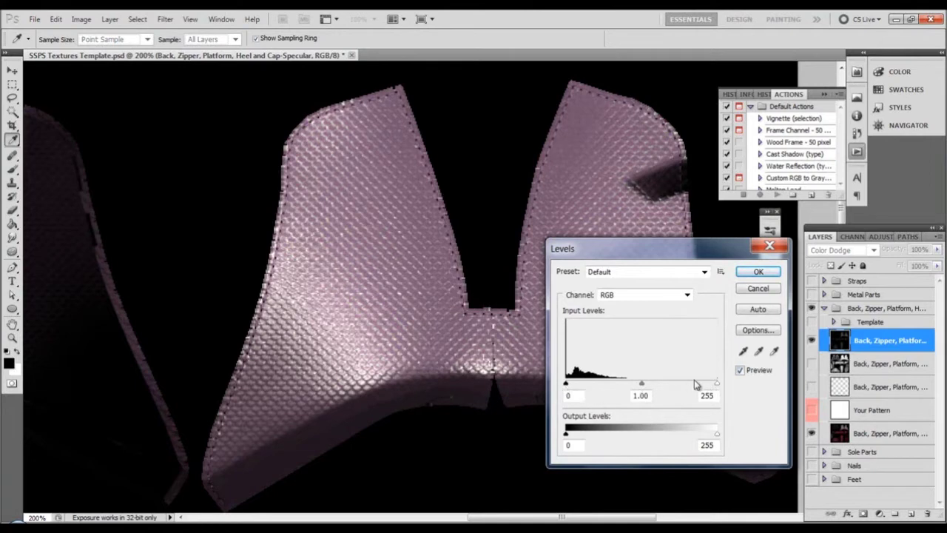
pyautogui.moveTo(715, 385); pyautogui.dragTo(605, 389)
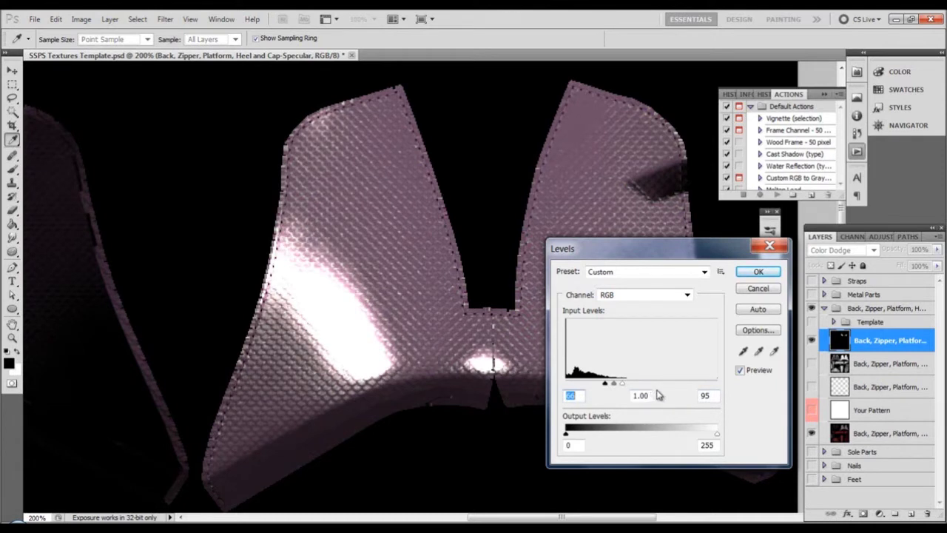
pyautogui.moveTo(605, 385); pyautogui.dragTo(602, 387)
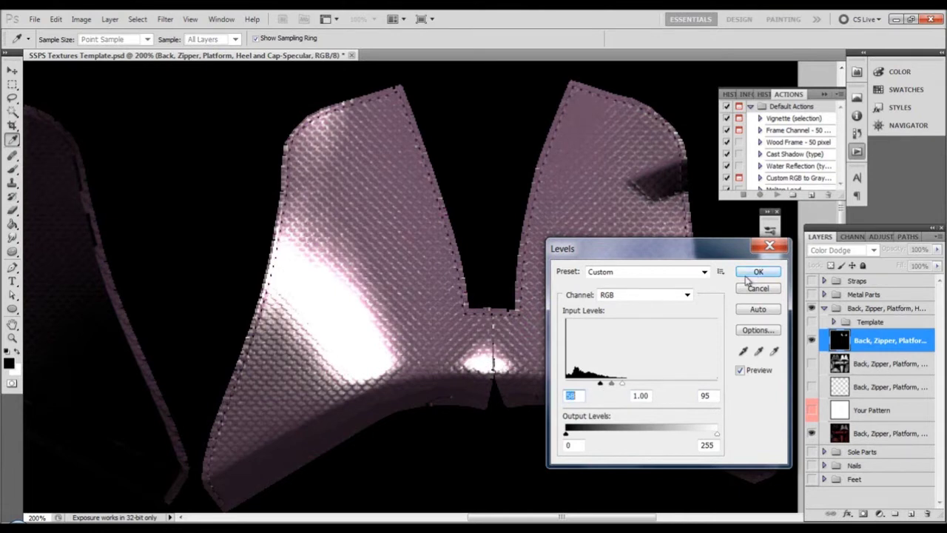
pyautogui.moveTo(731, 249); pyautogui.dragTo(711, 256)
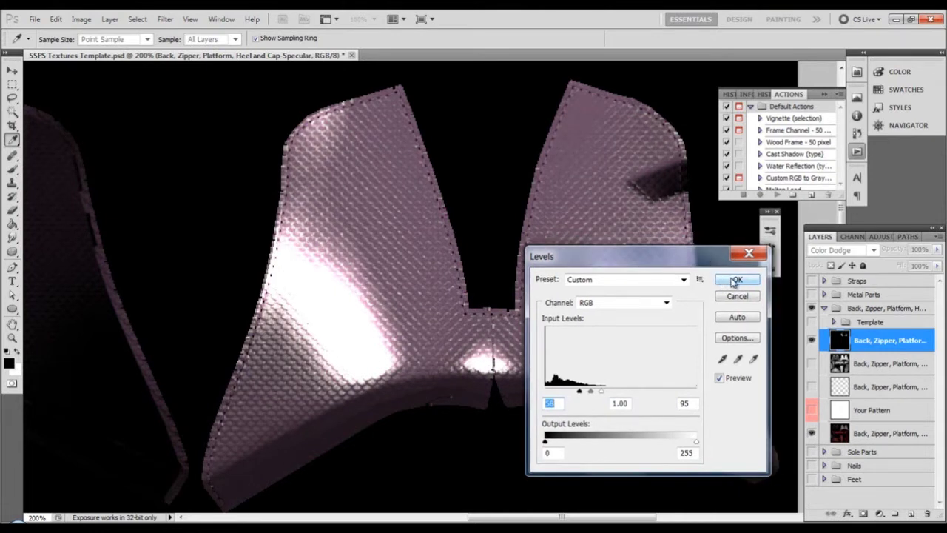
pyautogui.click(733, 282)
# Step: Toggle the pink base texture layer to check the brighter highlights
pyautogui.press('z')
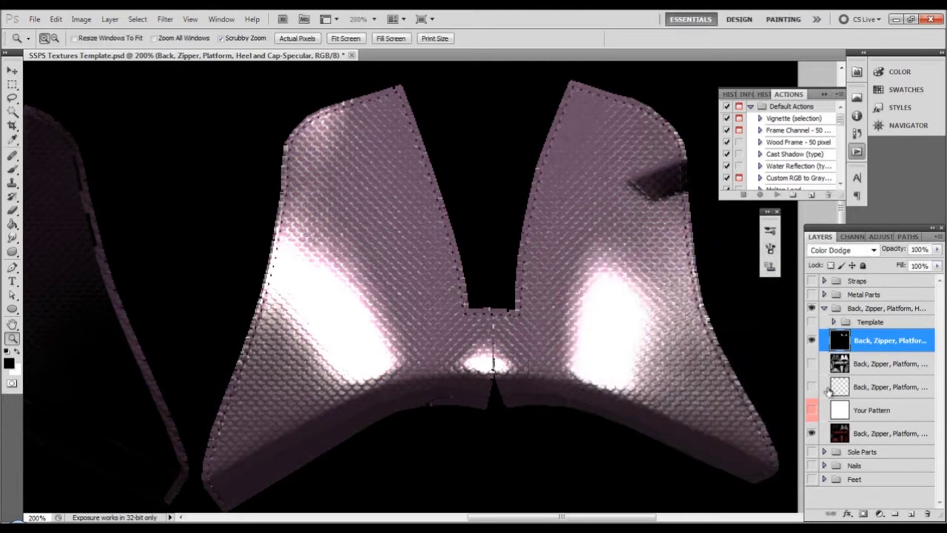
pyautogui.click(812, 433)
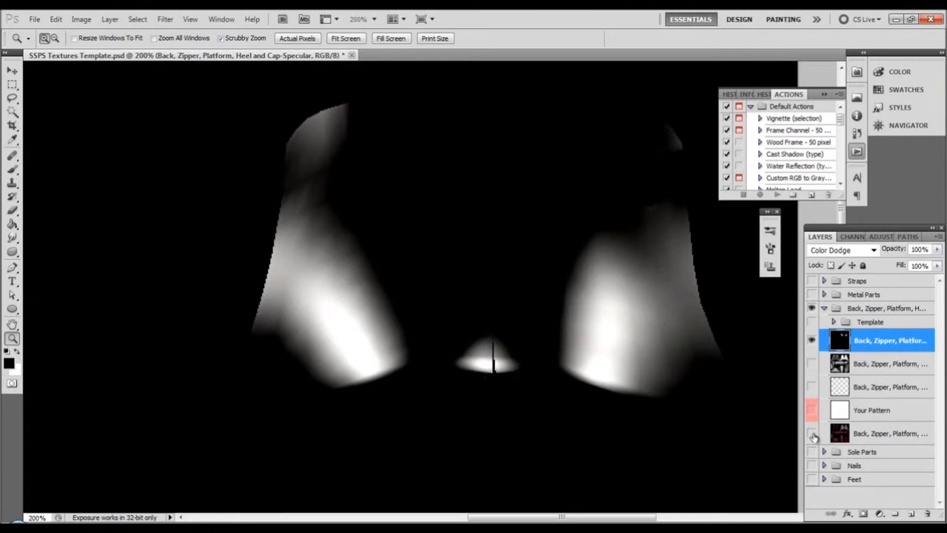
pyautogui.click(812, 433)
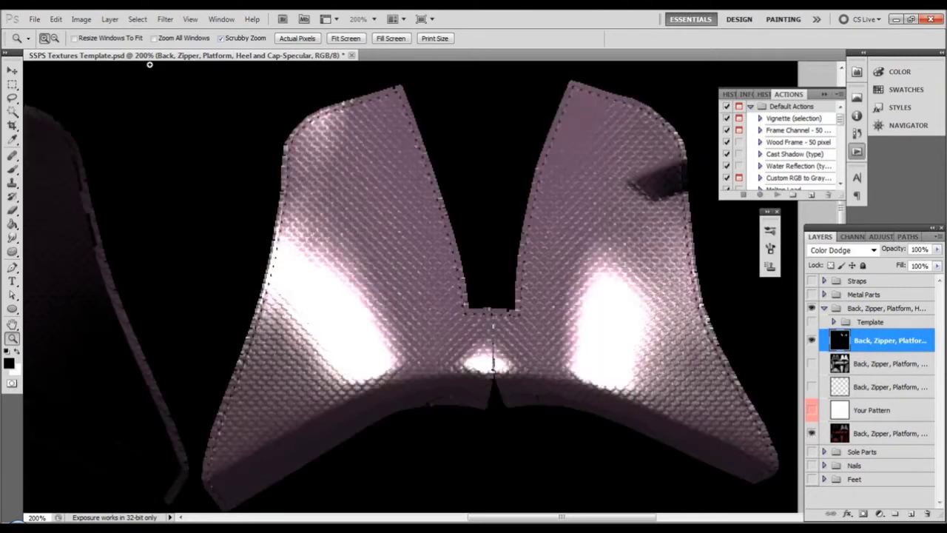
# Step: Apply a Gaussian Blur of about 35.5 pixels radius to the specular layer
pyautogui.click(165, 20)
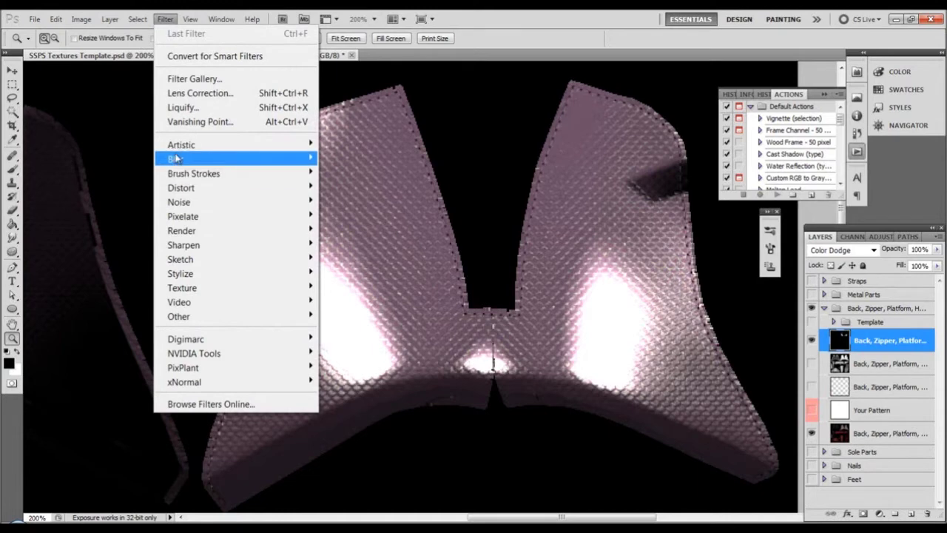
pyautogui.moveTo(175, 158)
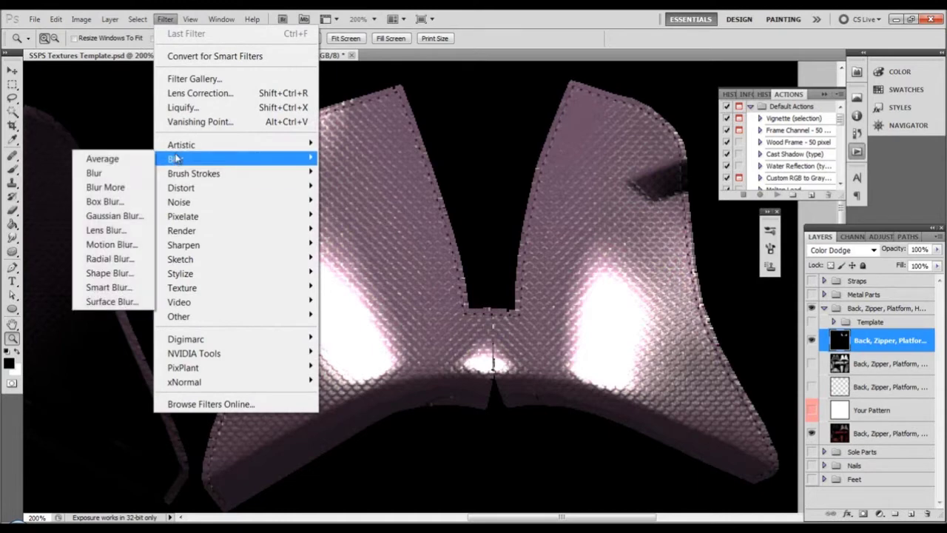
pyautogui.click(104, 216)
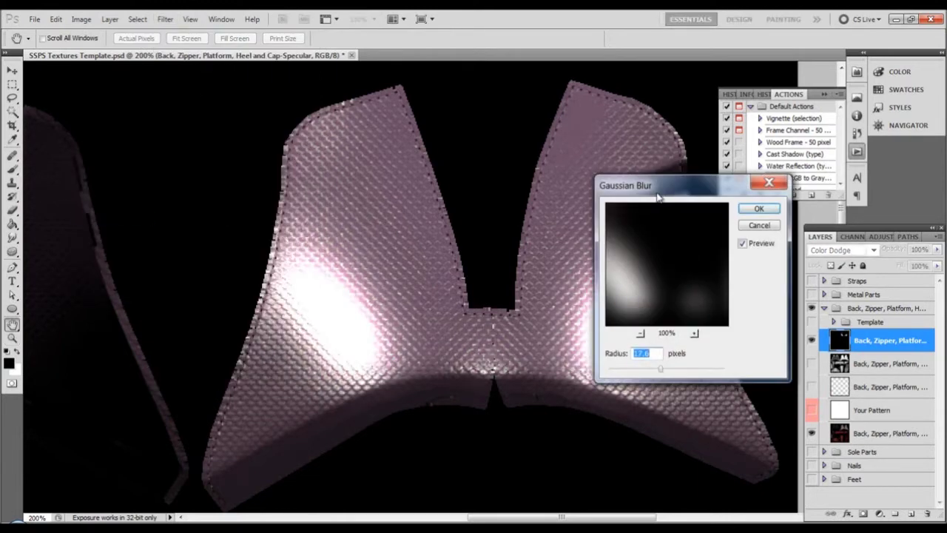
pyautogui.moveTo(658, 196); pyautogui.dragTo(612, 258)
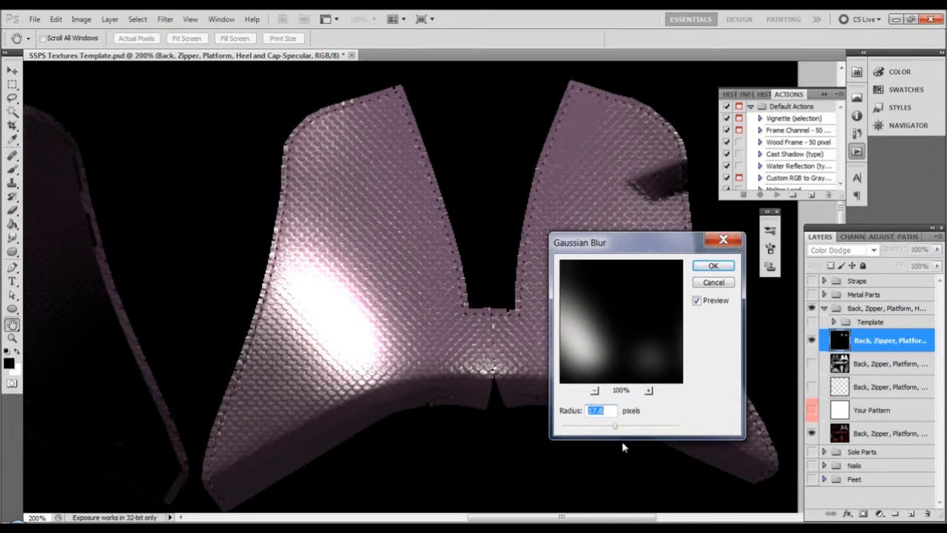
pyautogui.moveTo(617, 429)
pyautogui.mouseDown()
pyautogui.moveTo(635, 429)
pyautogui.moveTo(625, 429)
pyautogui.mouseUp()
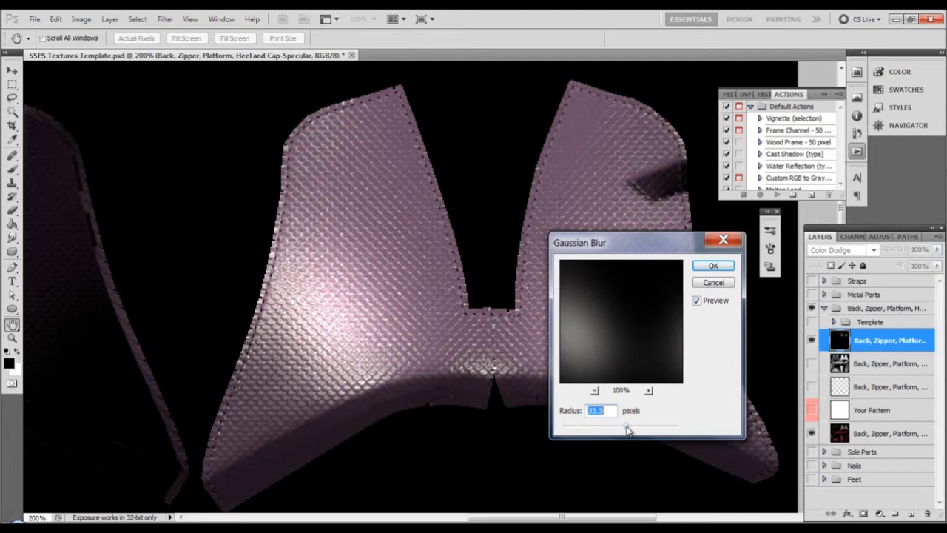
pyautogui.click(713, 265)
# Step: Try Screen and Linear Dodge (Add) on the specular layer, settling on Color Dodge
pyautogui.click(879, 253)
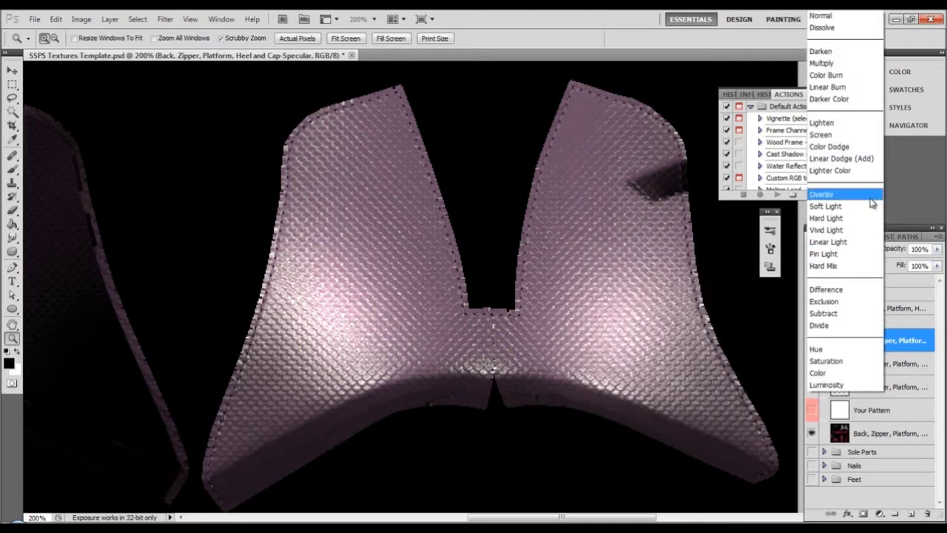
pyautogui.click(835, 138)
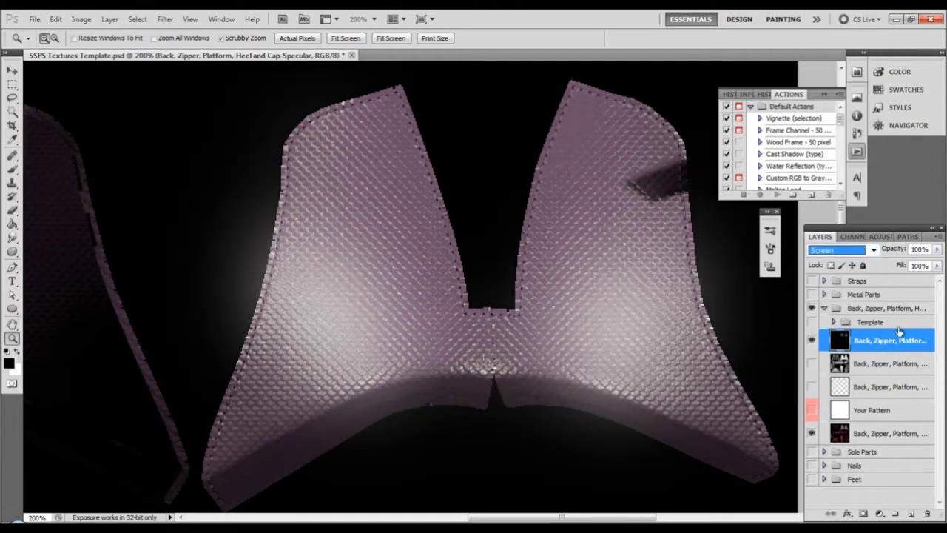
pyautogui.click(870, 250)
pyautogui.click(823, 159)
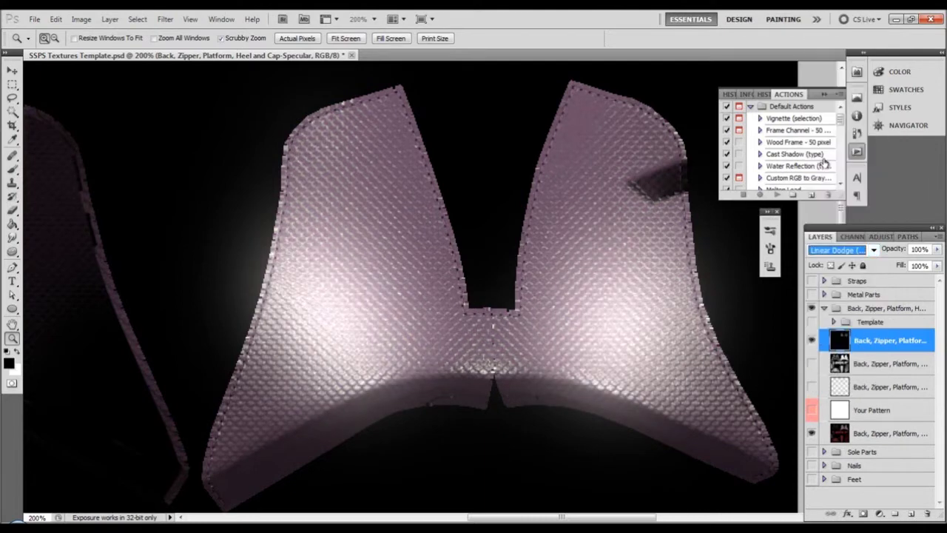
pyautogui.click(867, 252)
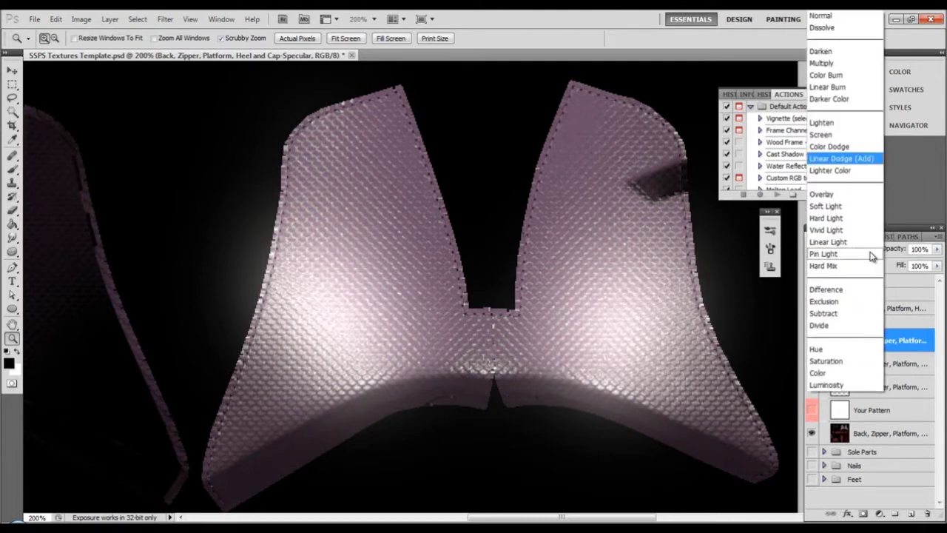
pyautogui.click(832, 147)
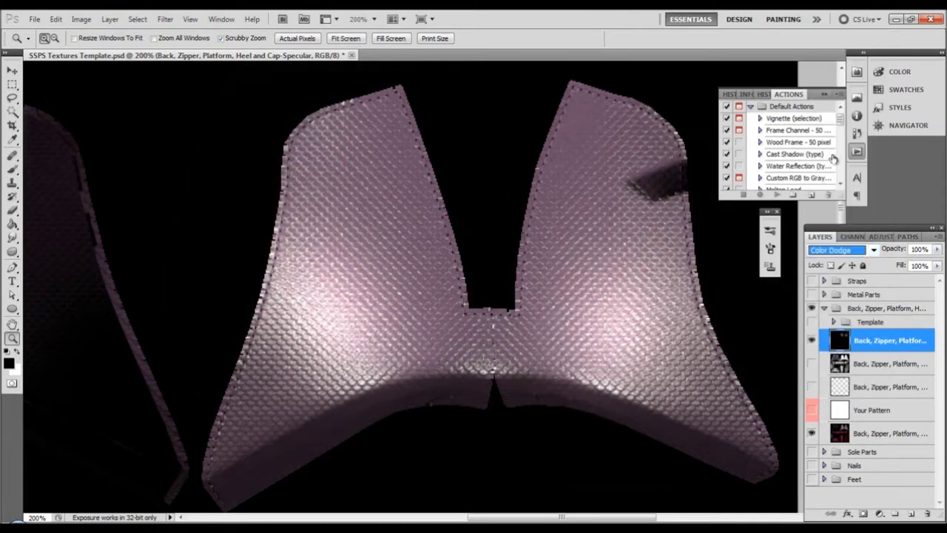
# Step: Toggle the specular layer to compare the highlights, then turn the UV template back on
pyautogui.keyDown('alt'); pyautogui.click(527, 347); pyautogui.keyUp('alt')
pyautogui.keyDown('alt'); pyautogui.click(528, 355); pyautogui.keyUp('alt')
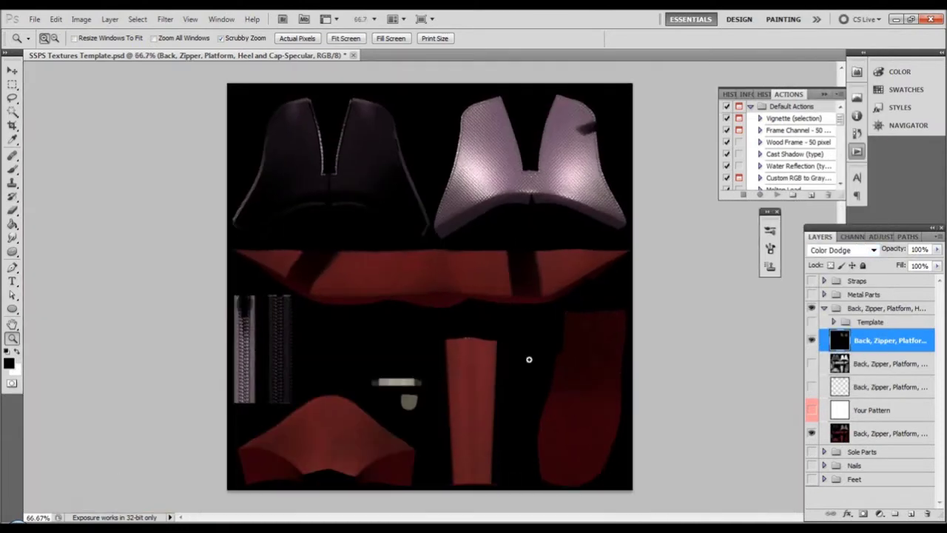
pyautogui.click(532, 182)
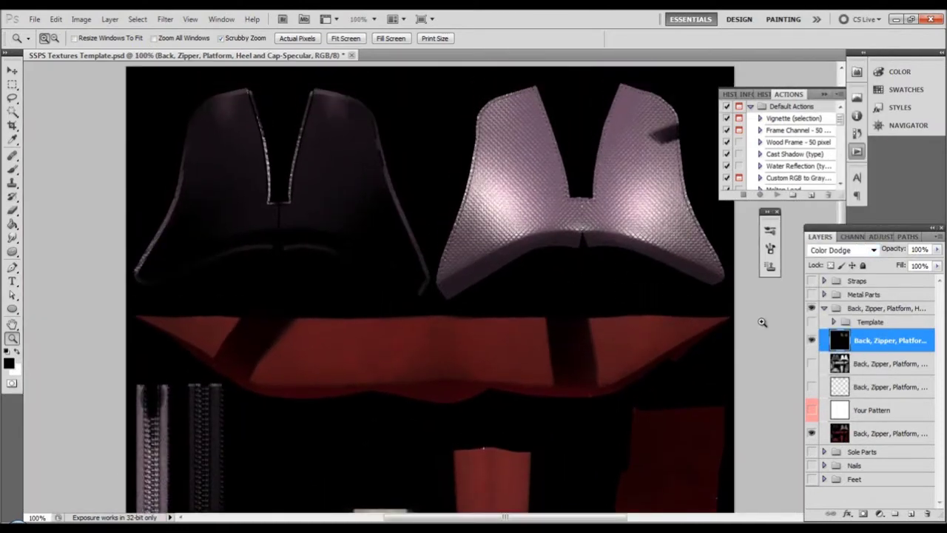
pyautogui.click(817, 345)
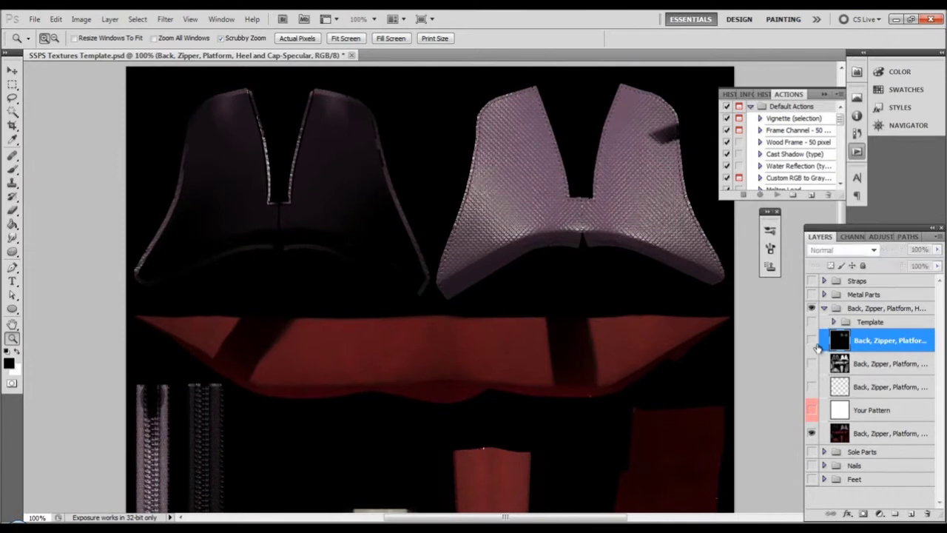
pyautogui.click(817, 346)
pyautogui.click(817, 345)
pyautogui.click(812, 341)
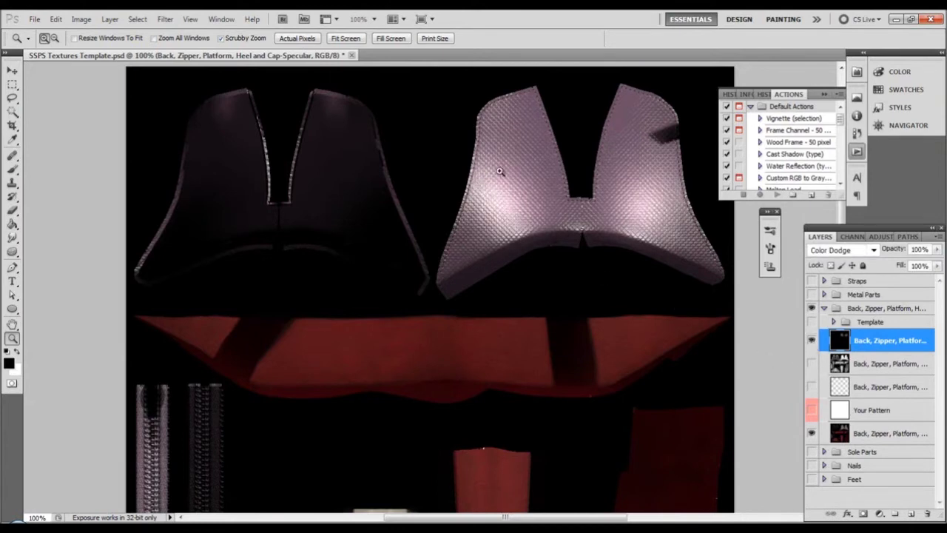
pyautogui.click(580, 210)
pyautogui.keyDown('alt'); pyautogui.click(609, 286); pyautogui.keyUp('alt')
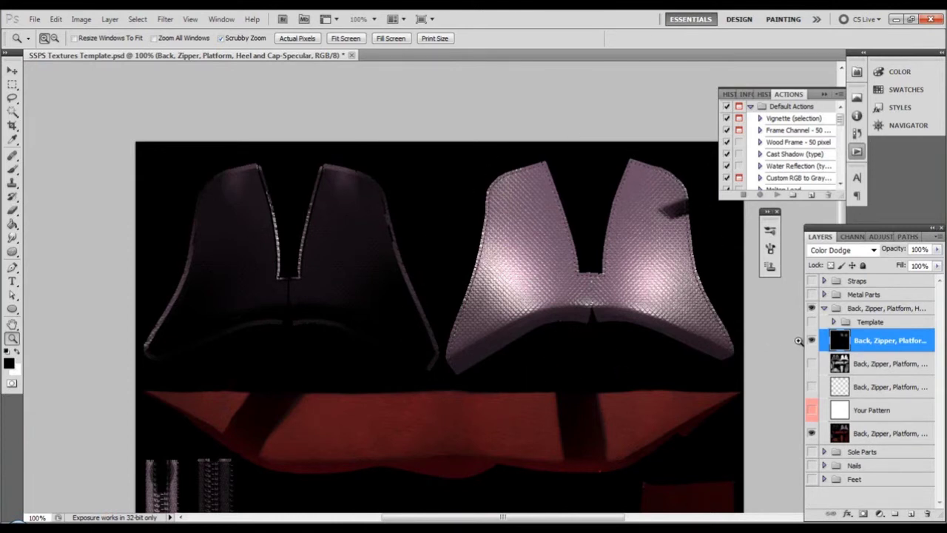
pyautogui.click(811, 322)
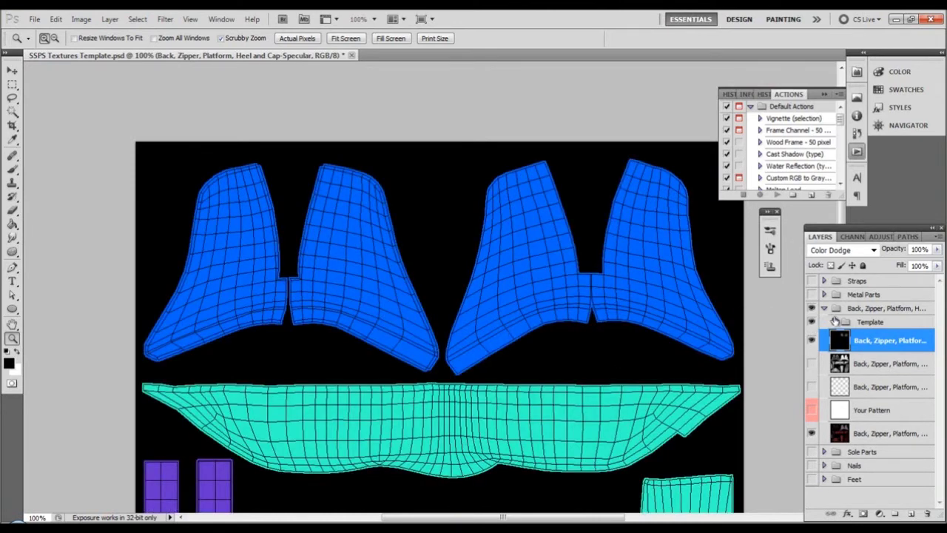
# Step: On the Texture Faces template layer, Magic Wand-select the black background around the UV pieces
pyautogui.click(843, 324)
pyautogui.click(833, 323)
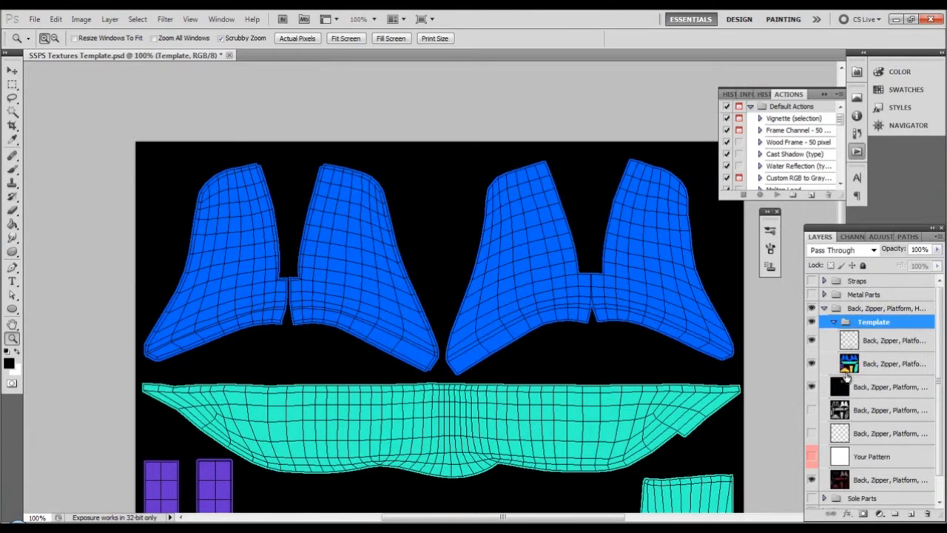
pyautogui.click(843, 364)
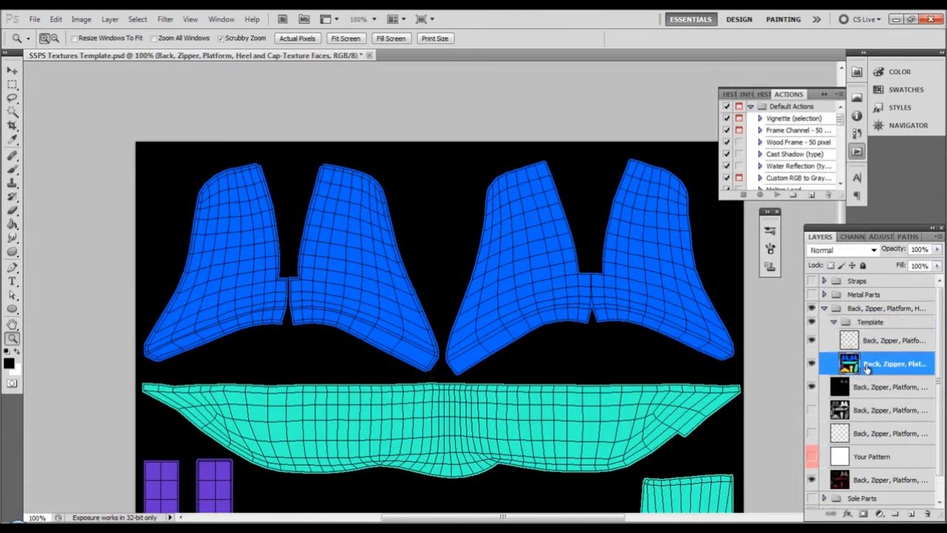
pyautogui.click(12, 112)
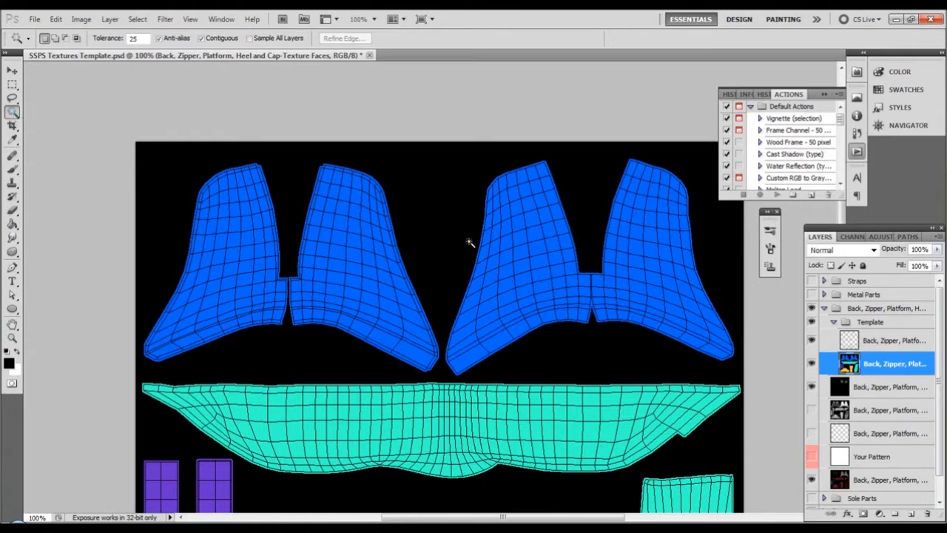
pyautogui.click(590, 360)
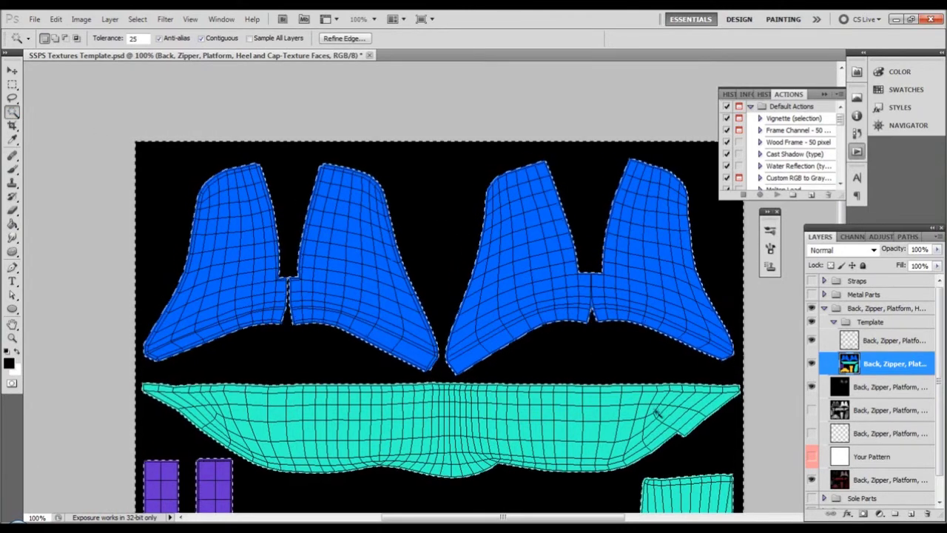
pyautogui.scroll(-5, 575, 333)
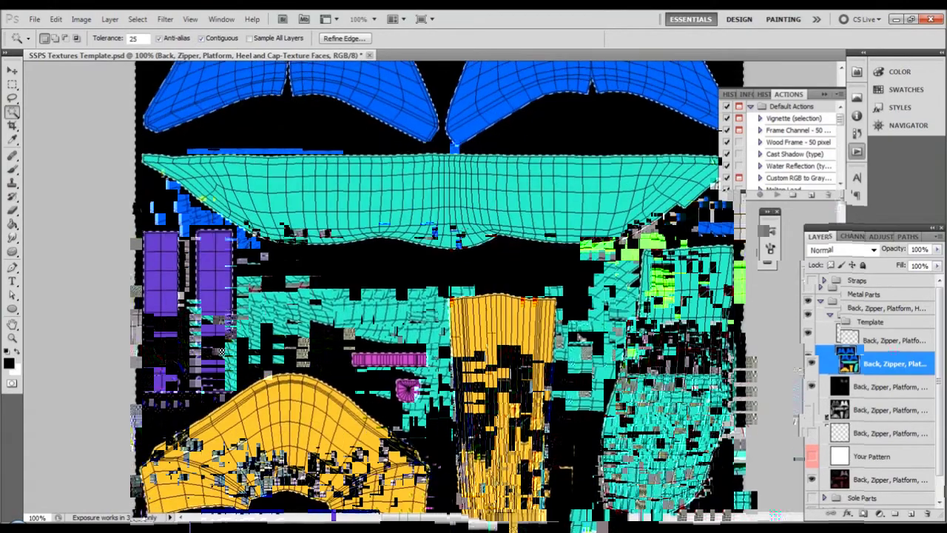
pyautogui.scroll(3, 580, 338)
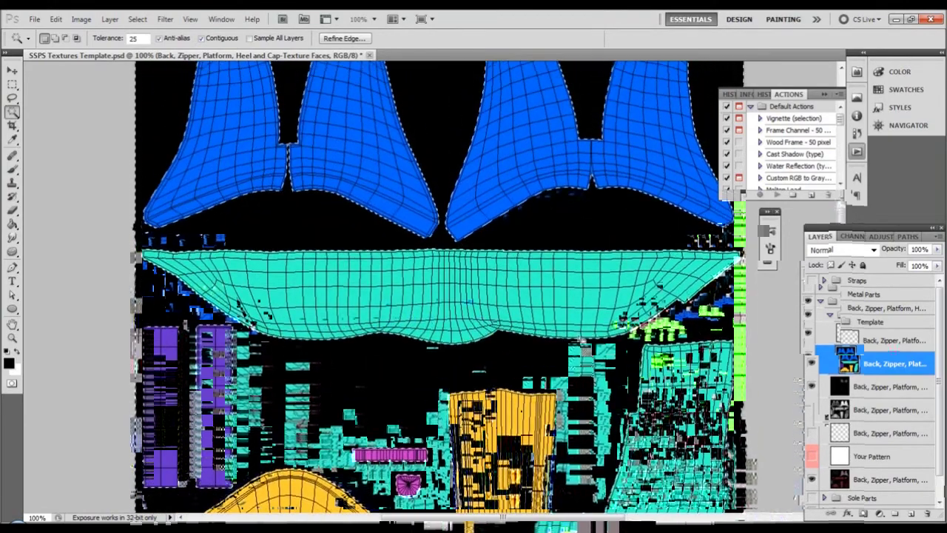
pyautogui.scroll(2, 580, 338)
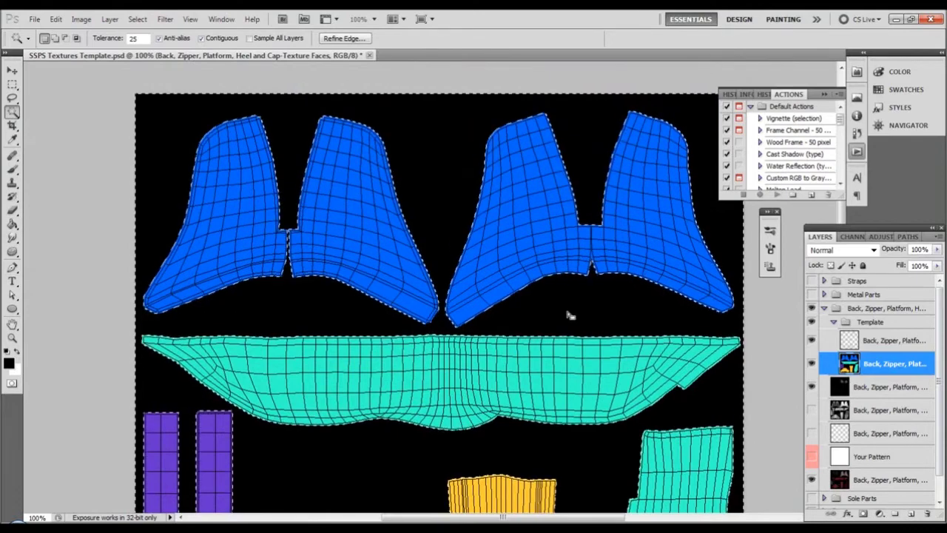
pyautogui.rightClick(570, 314)
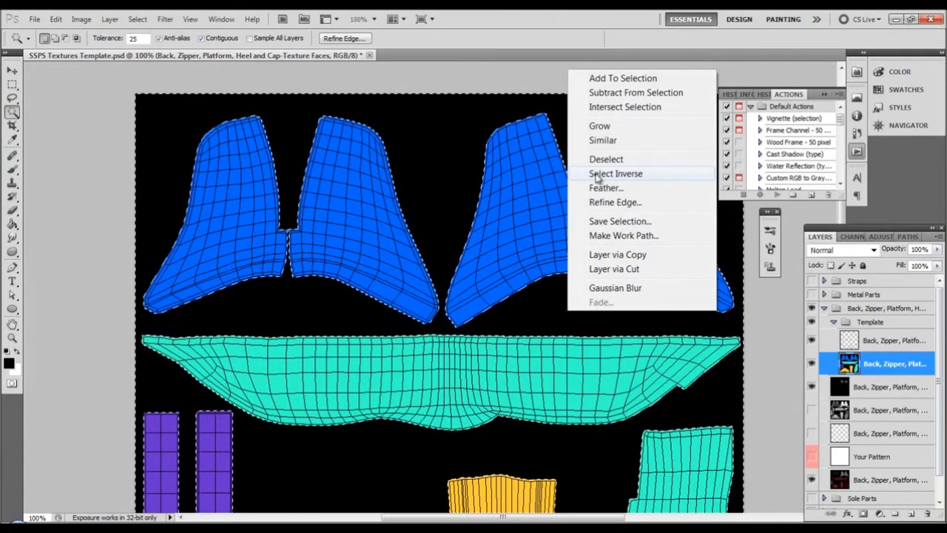
# Step: Invert the selection to cover the UV pieces and target the Cap-Premade texture layer
pyautogui.click(596, 177)
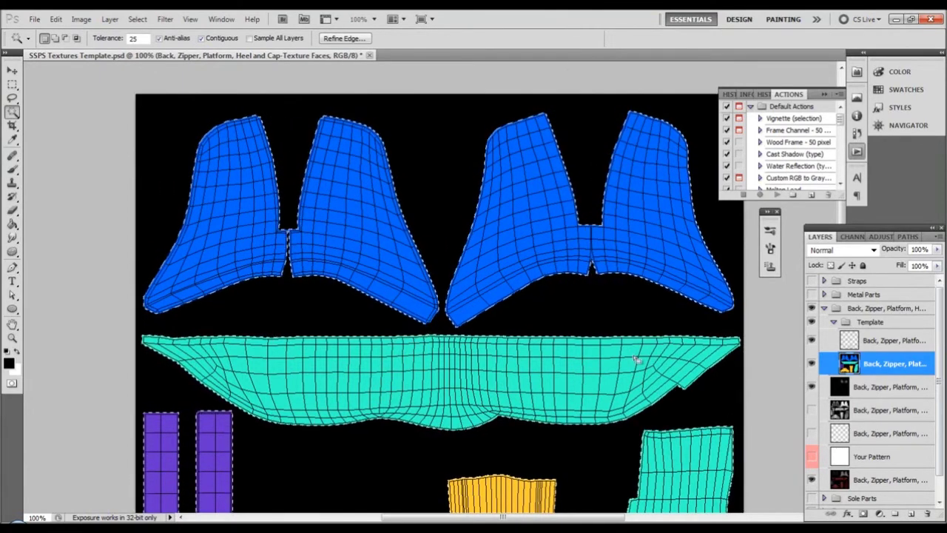
pyautogui.press('alt')
pyautogui.scroll(-1, 543, 377)
pyautogui.press('shift')
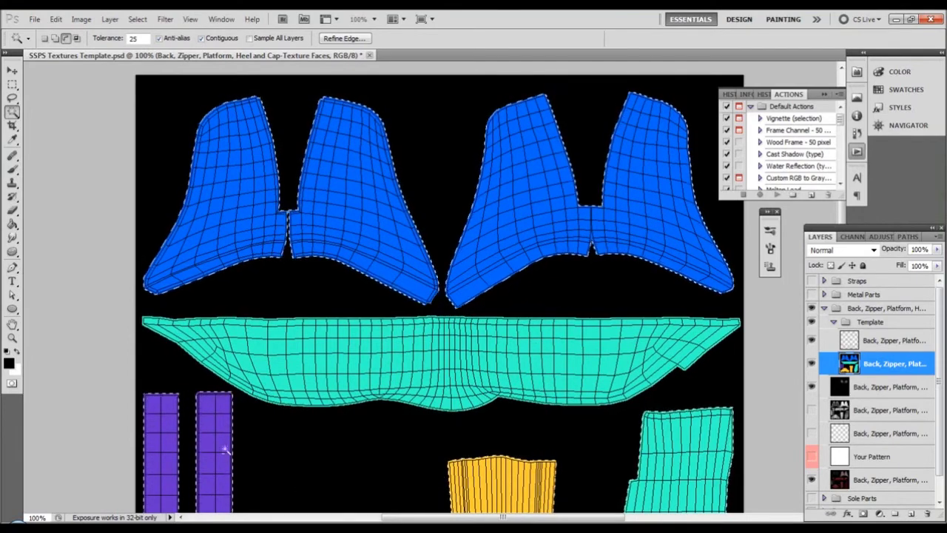
pyautogui.keyDown('shift'); pyautogui.click(159, 429); pyautogui.keyUp('shift')
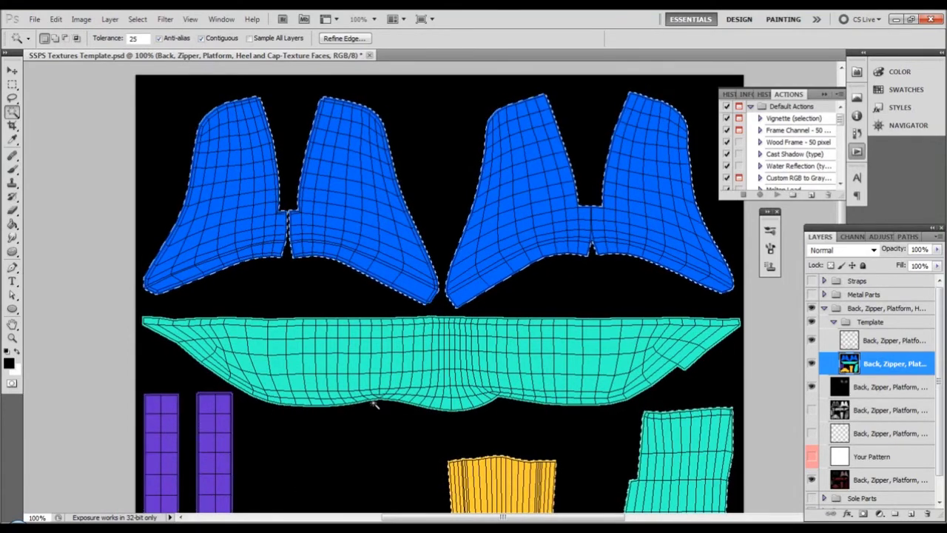
pyautogui.scroll(-10, 375, 403)
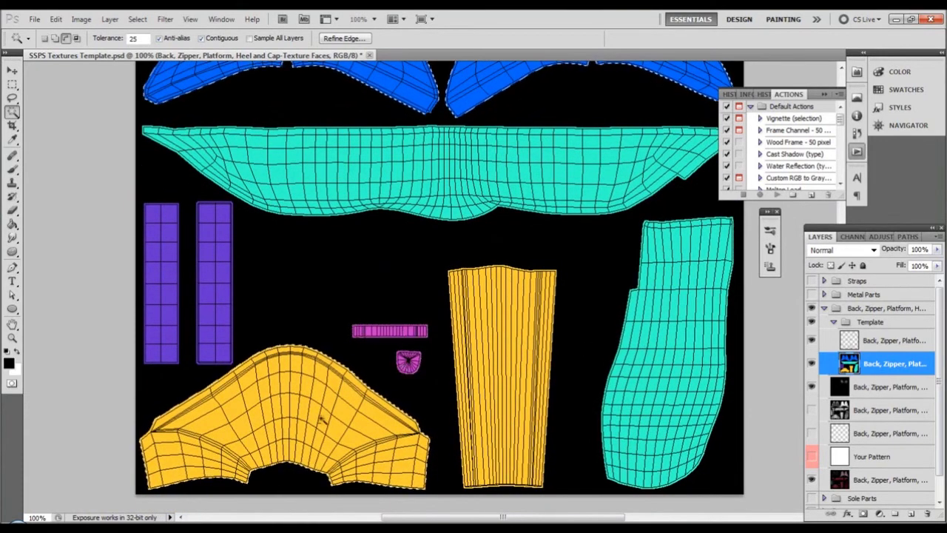
pyautogui.scroll(5, 447, 394)
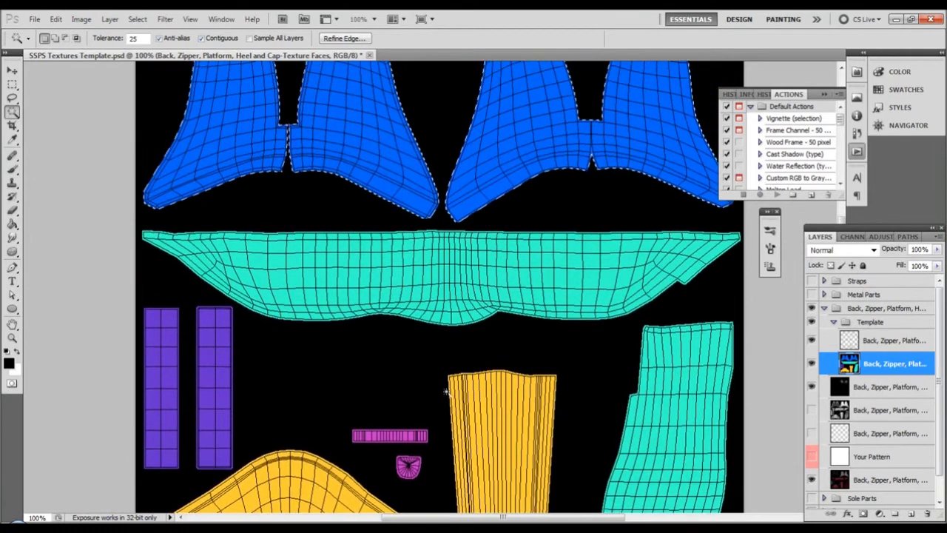
pyautogui.scroll(5, 448, 393)
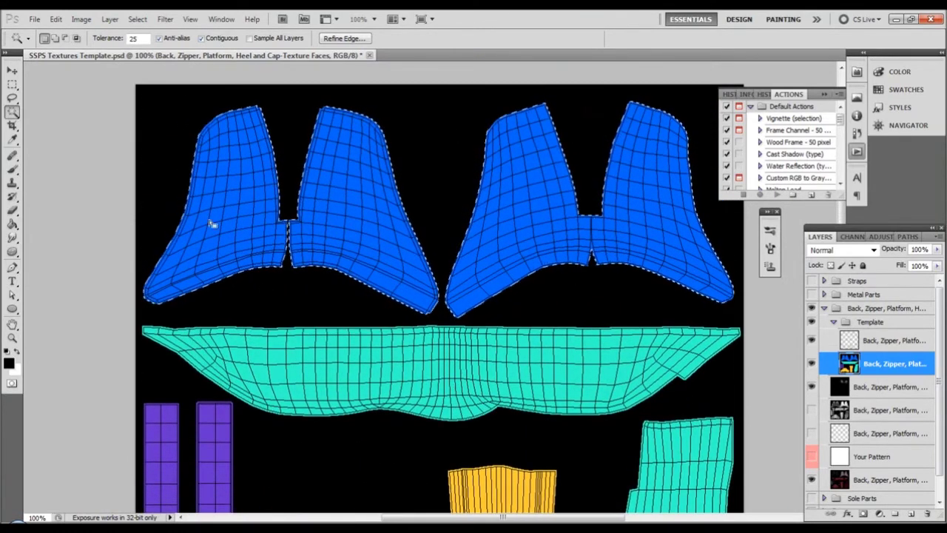
pyautogui.scroll(-1, 503, 296)
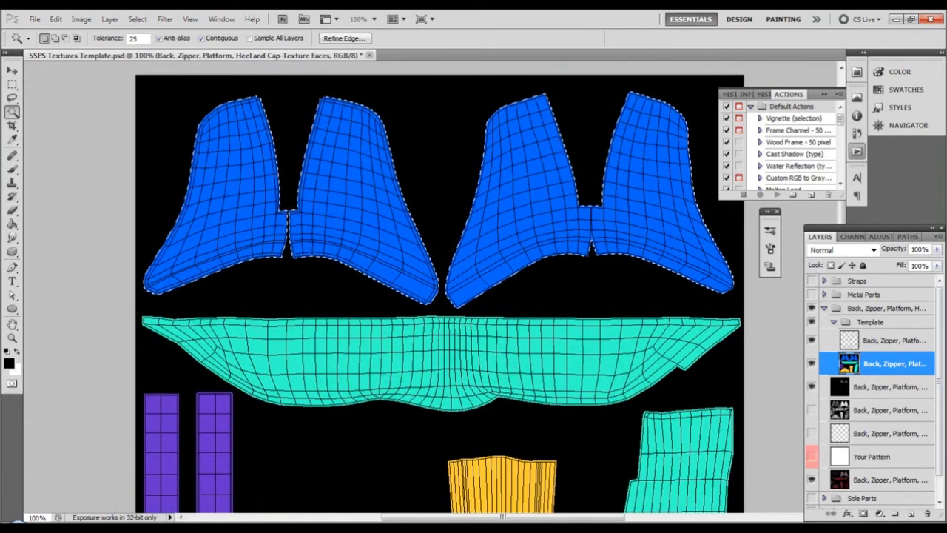
pyautogui.click(854, 481)
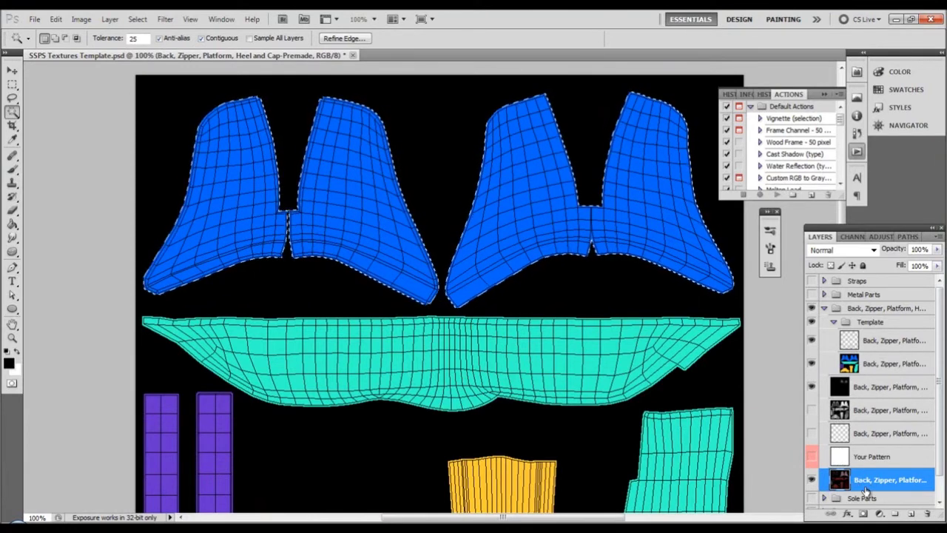
# Step: Duplicate the premade texture layer and mask the copy to the selected UV pieces
pyautogui.scroll(-1, 879, 489)
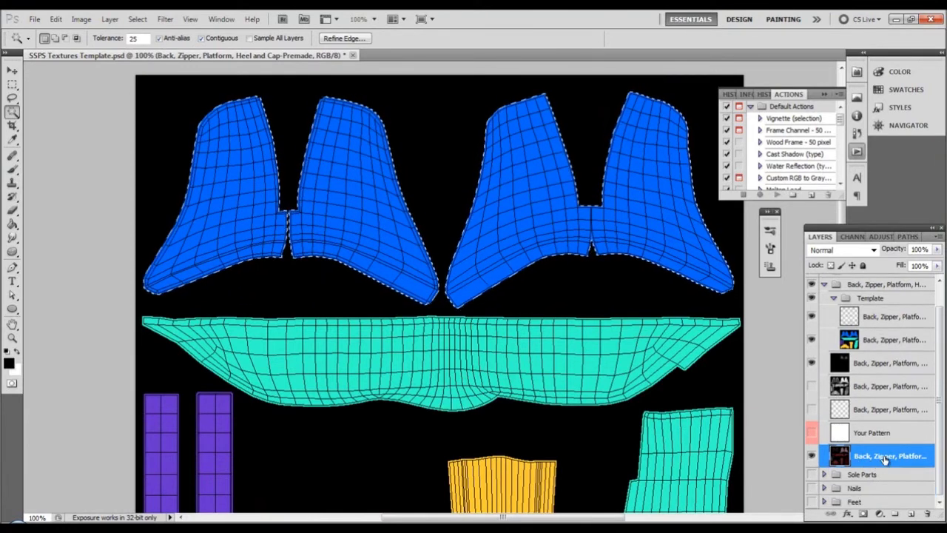
pyautogui.rightClick(884, 458)
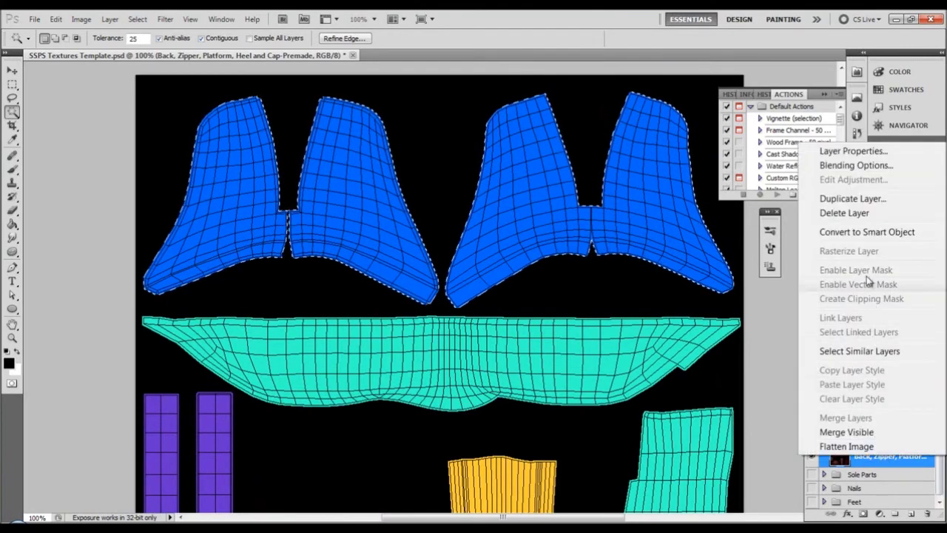
pyautogui.click(852, 198)
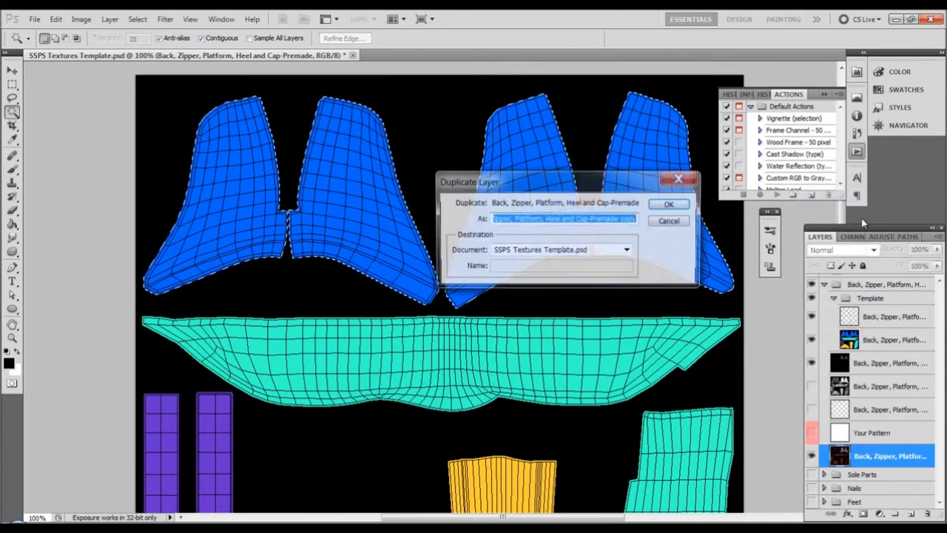
pyautogui.click(669, 205)
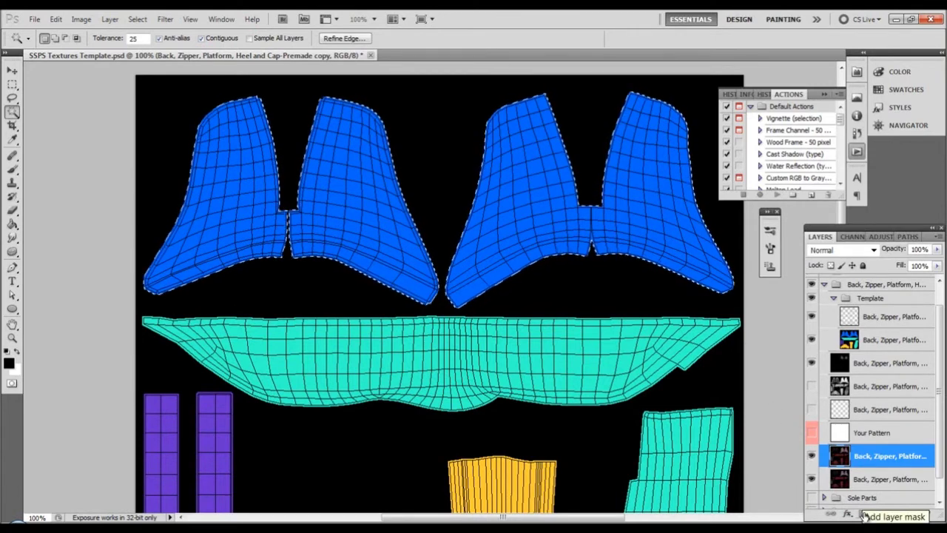
pyautogui.click(864, 514)
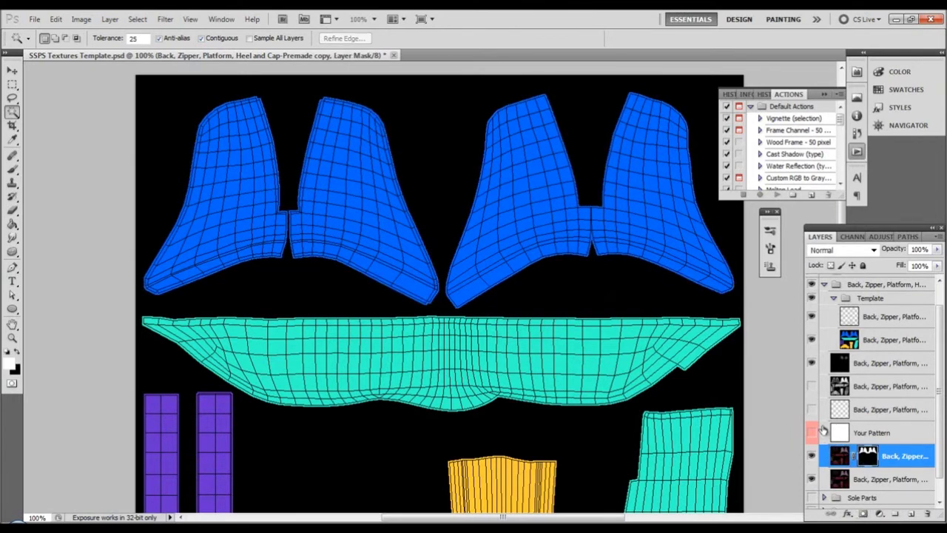
# Step: Hide the Template overlay and zoom in on the right back piece
pyautogui.click(810, 299)
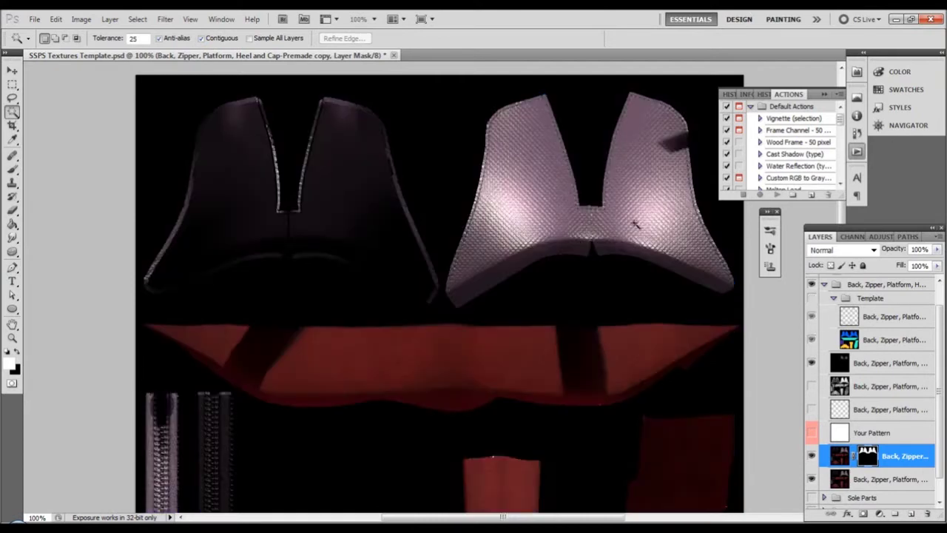
pyautogui.scroll(1, 640, 262)
pyautogui.click(13, 339)
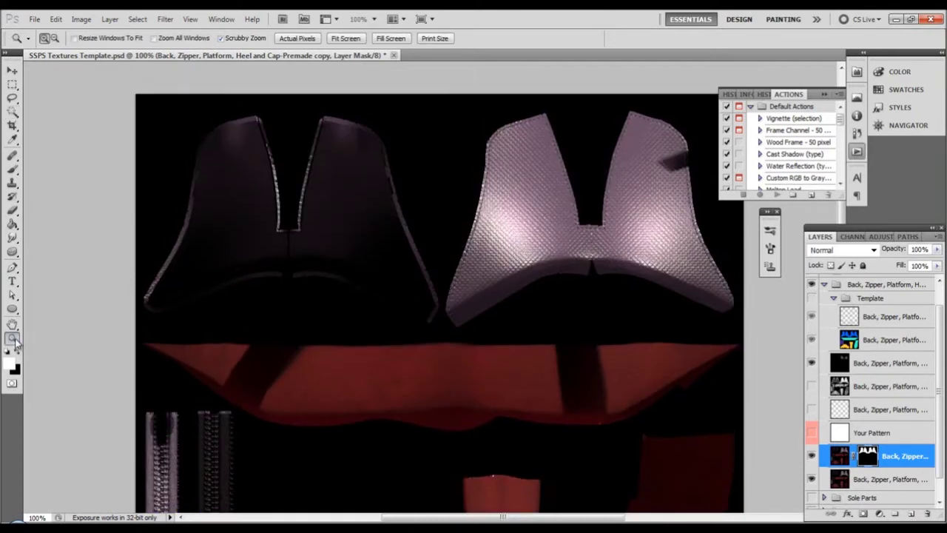
pyautogui.click(645, 243)
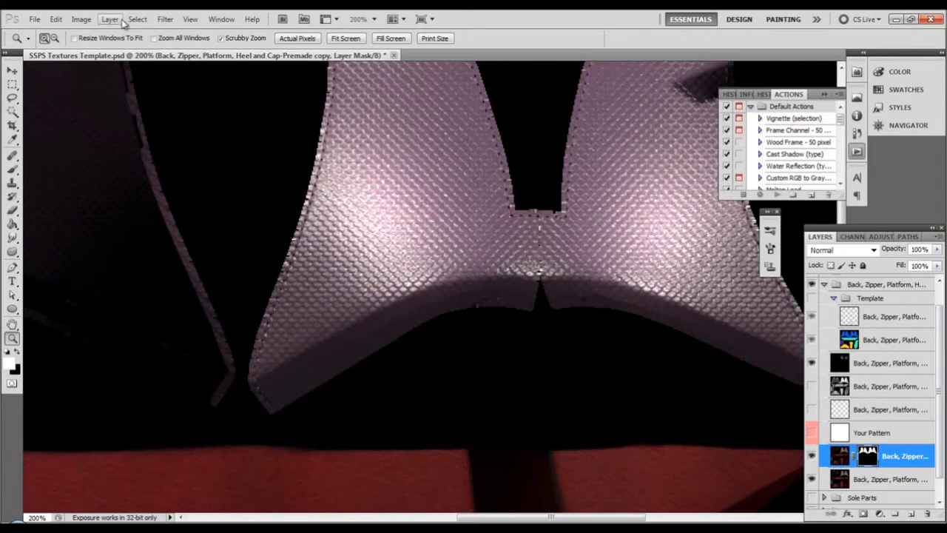
# Step: Target the masked copy's image thumbnail instead of its layer mask
pyautogui.click(82, 18)
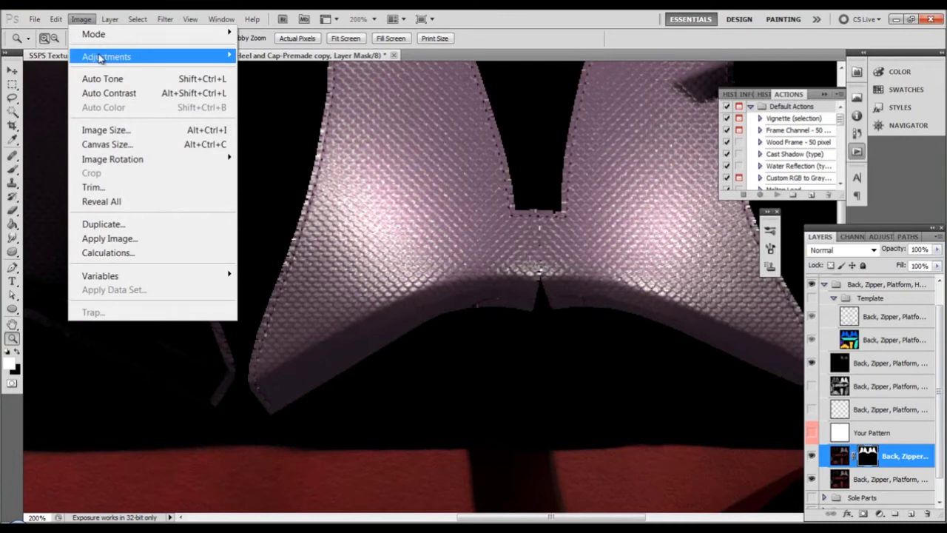
pyautogui.moveTo(107, 56)
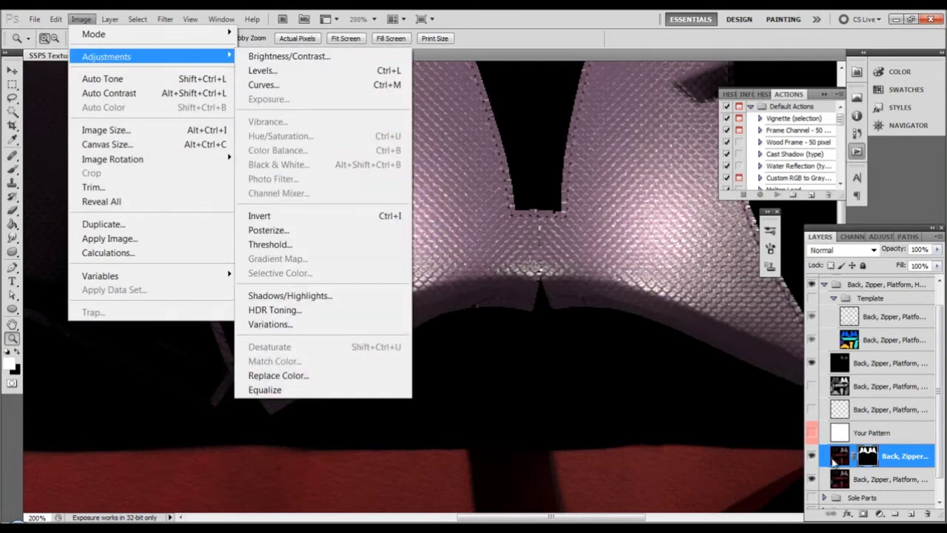
pyautogui.click(838, 460)
pyautogui.doubleClick(856, 460)
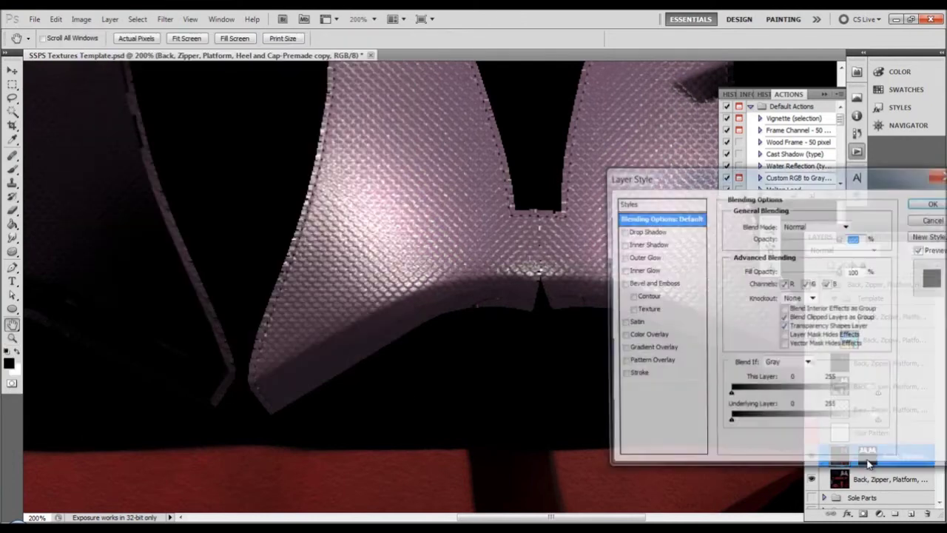
pyautogui.press('Escape')
pyautogui.click(861, 456)
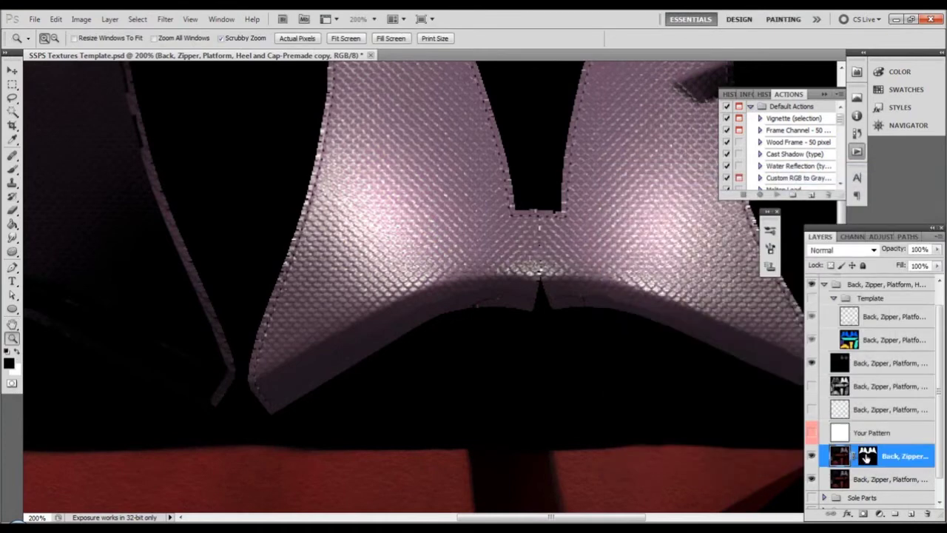
pyautogui.click(841, 460)
# Step: Open Hue/Saturation, cancel it, and zoom out to see more of the sheet
pyautogui.click(81, 19)
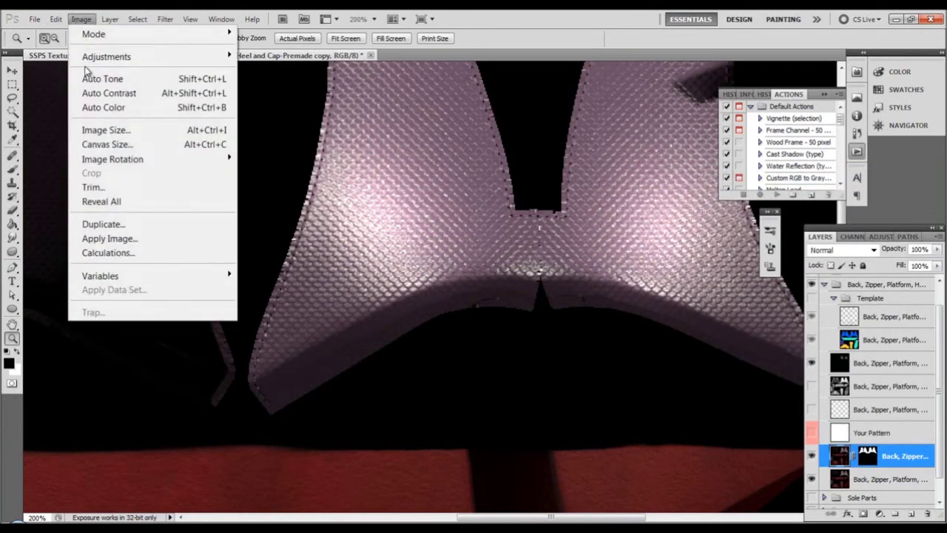
pyautogui.moveTo(88, 59)
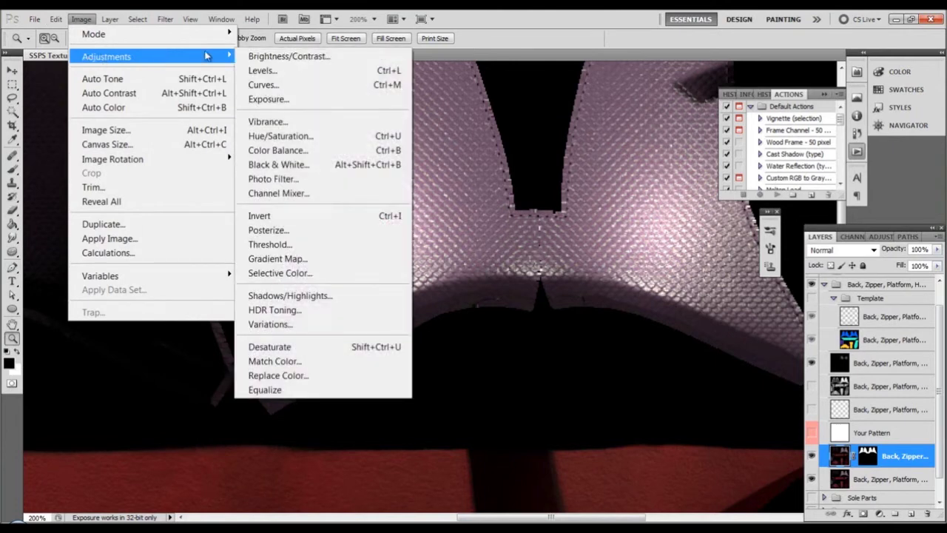
pyautogui.click(285, 139)
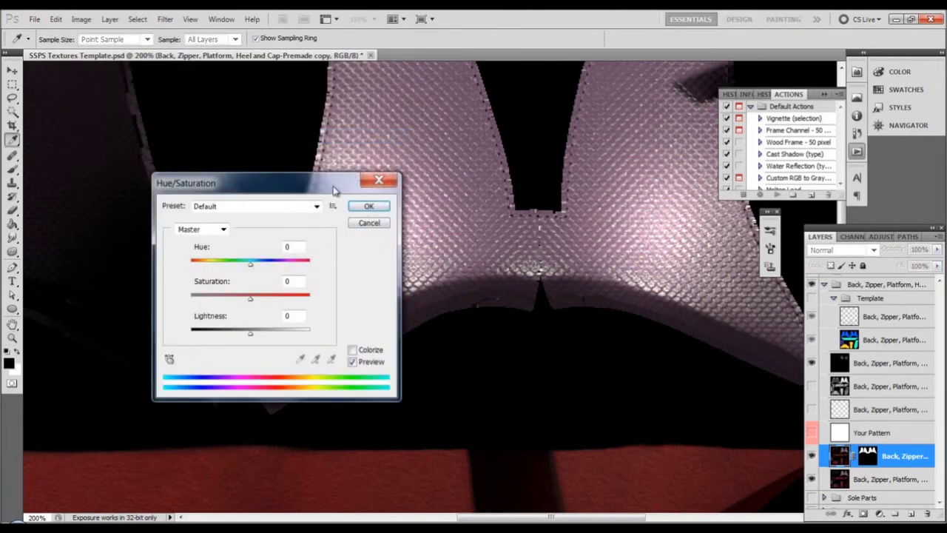
pyautogui.moveTo(334, 191); pyautogui.dragTo(248, 238)
pyautogui.click(263, 275)
pyautogui.press('z')
pyautogui.keyDown('alt'); pyautogui.click(514, 264); pyautogui.keyUp('alt')
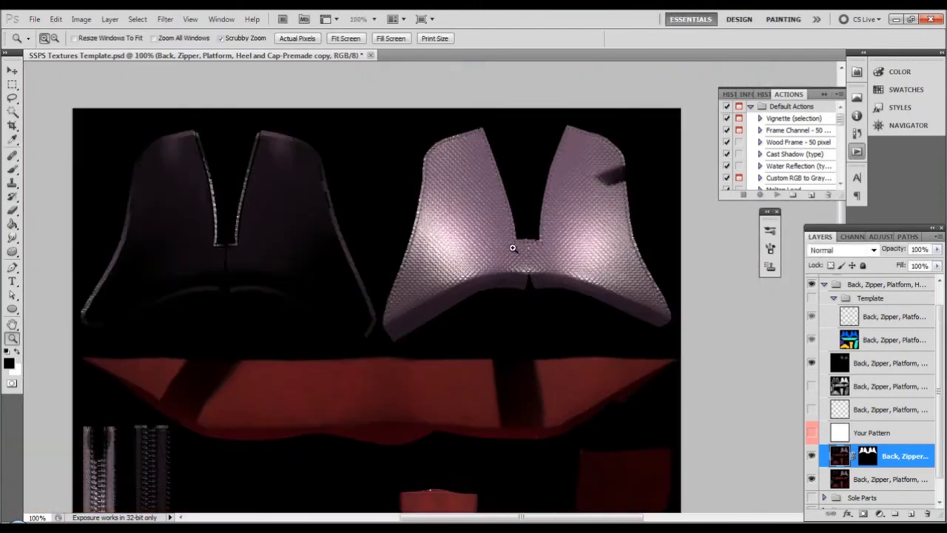
# Step: Apply Hue/Saturation with Hue +57 and Saturation +75, Colorize off
pyautogui.click(81, 19)
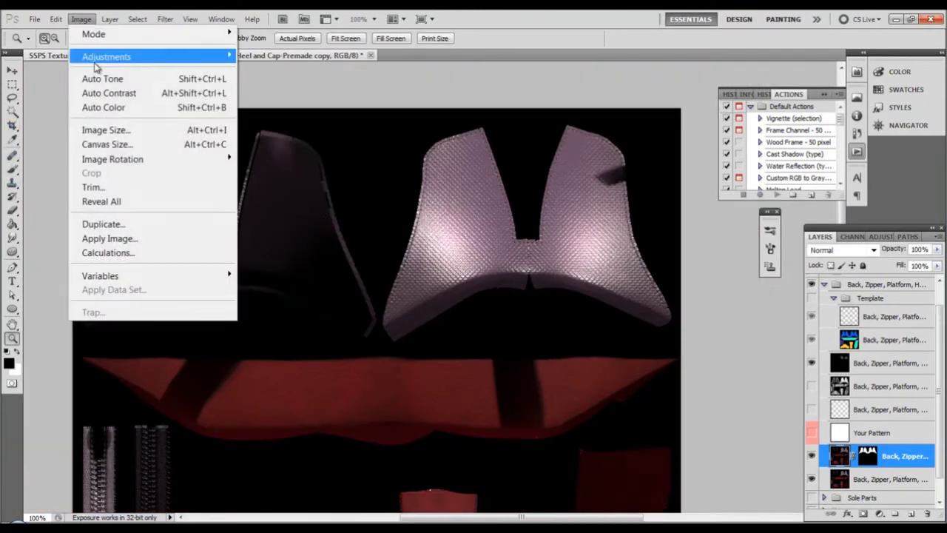
pyautogui.moveTo(111, 57)
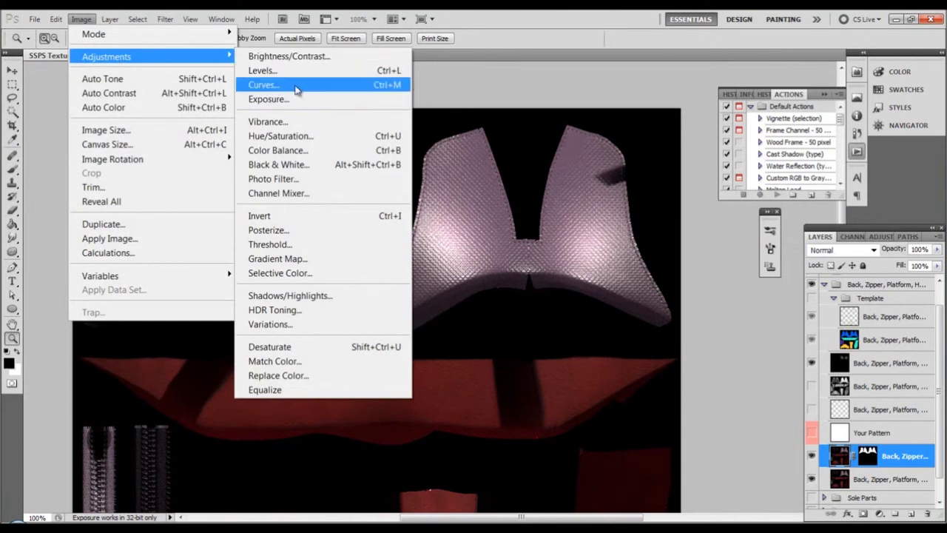
pyautogui.click(279, 136)
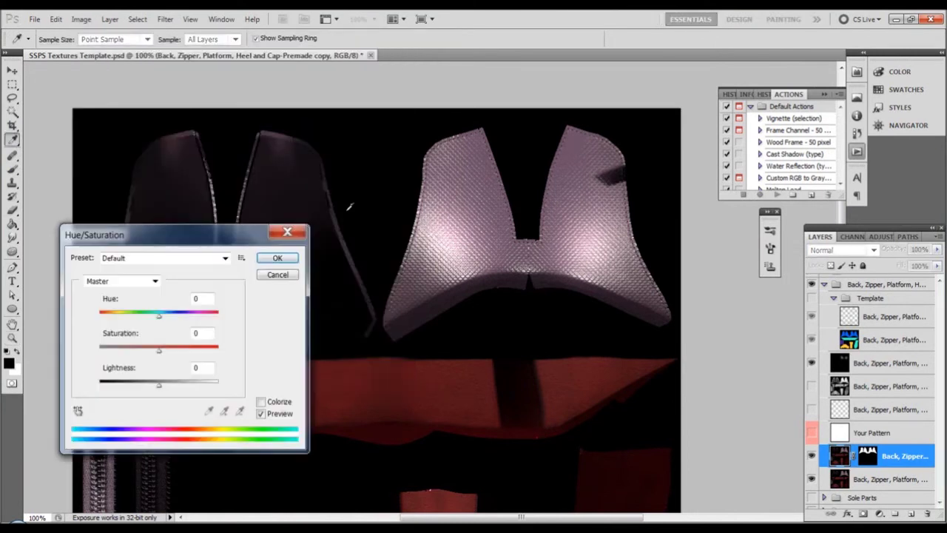
pyautogui.moveTo(161, 319); pyautogui.dragTo(137, 319)
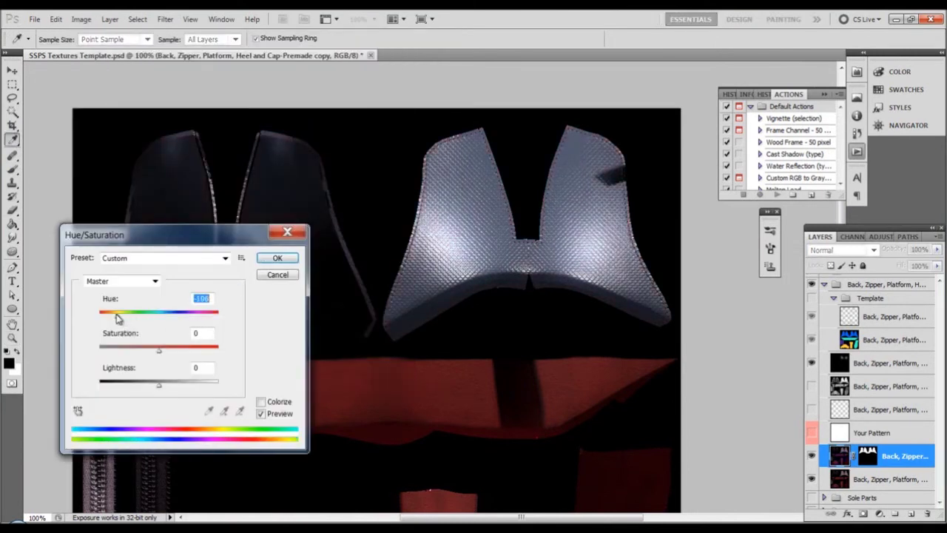
pyautogui.moveTo(117, 316); pyautogui.dragTo(190, 316)
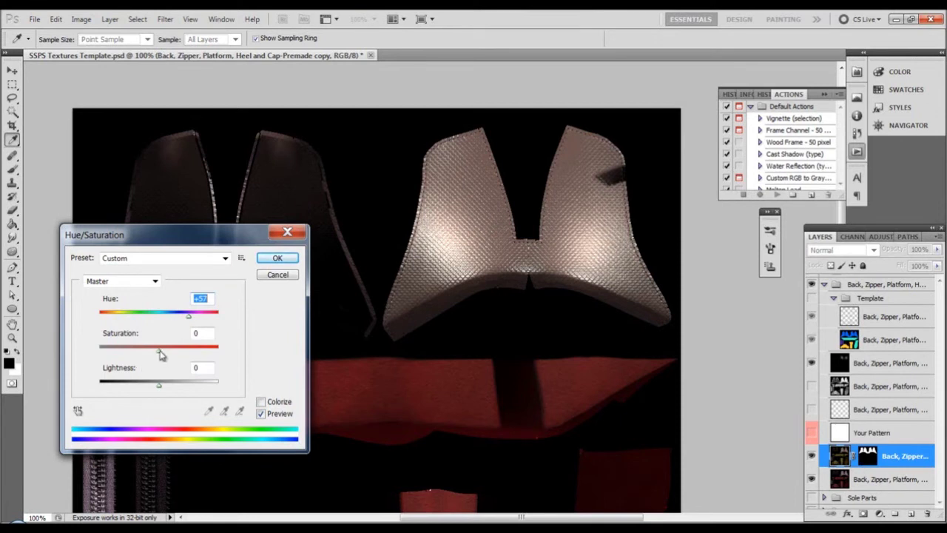
pyautogui.moveTo(159, 350); pyautogui.dragTo(206, 354)
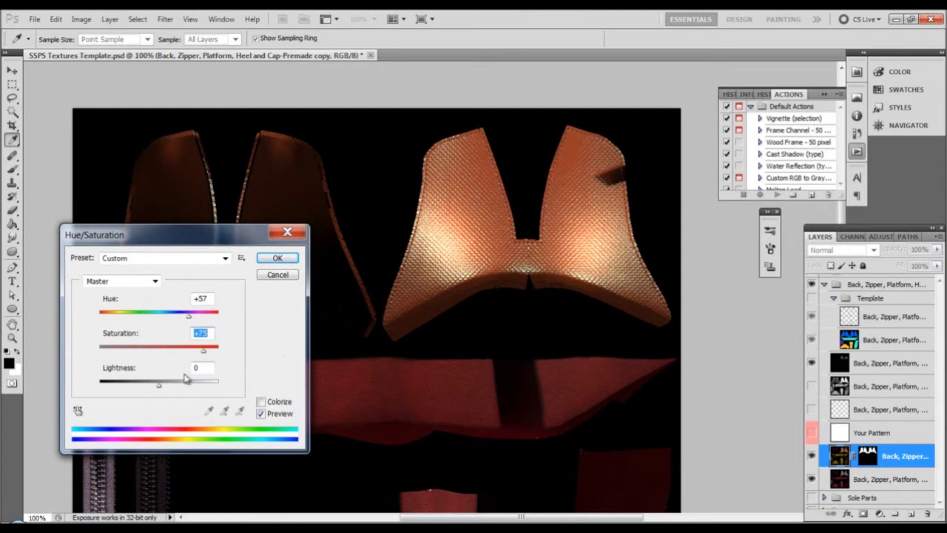
pyautogui.click(272, 403)
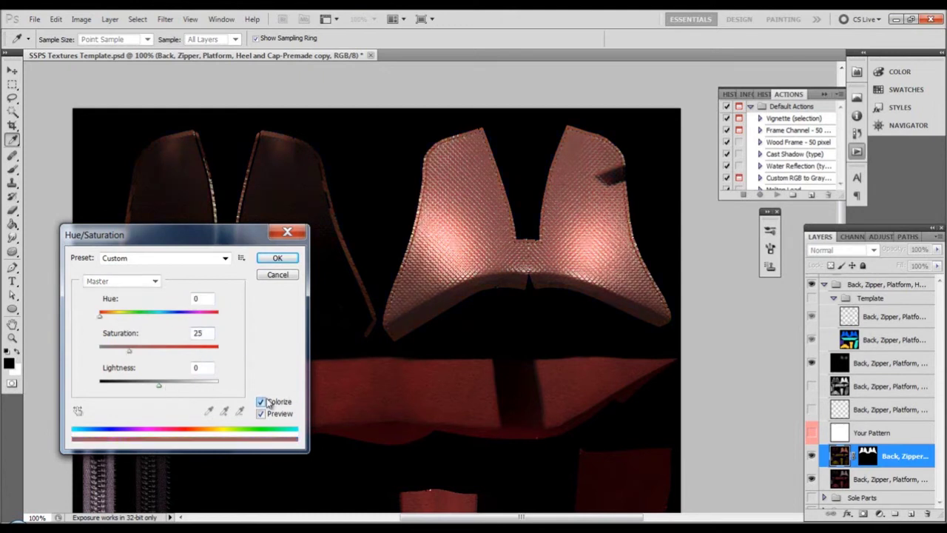
pyautogui.click(268, 401)
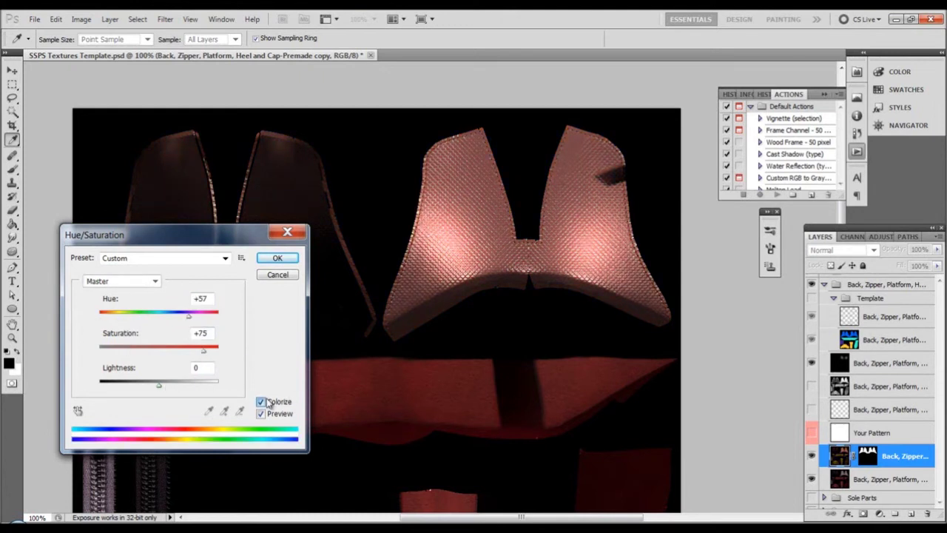
pyautogui.click(269, 259)
# Step: Zoom in to inspect the copper-orange back piece, then zoom back out
pyautogui.press('z')
pyautogui.click(482, 249)
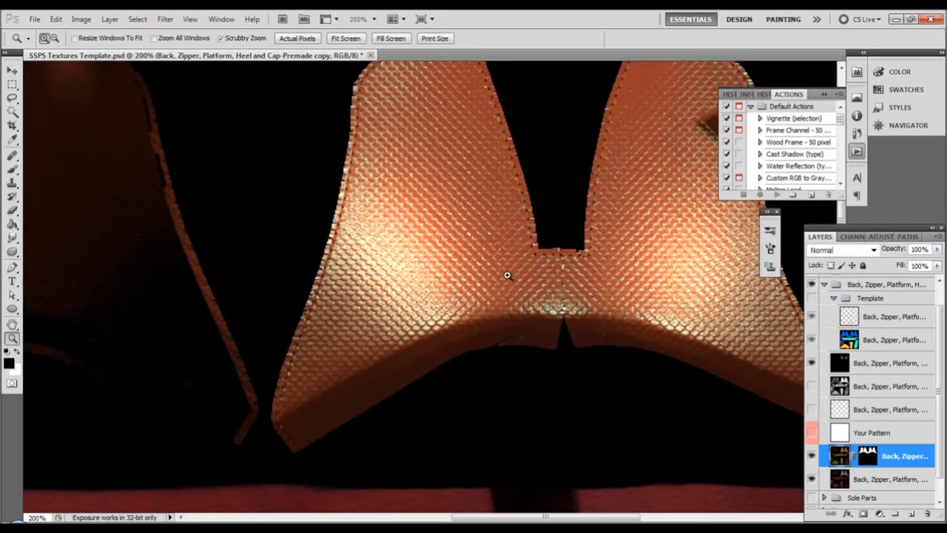
pyautogui.keyDown('alt'); pyautogui.click(506, 275); pyautogui.keyUp('alt')
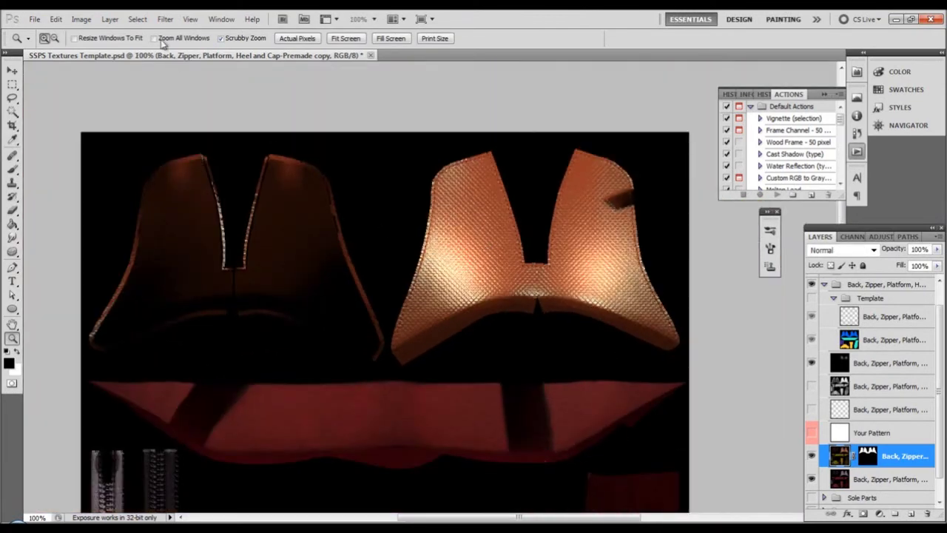
pyautogui.click(82, 18)
# Step: Raise Brightness/Contrast contrast to about 40 on the back pieces, then zoom out to the whole sheet
pyautogui.moveTo(225, 59)
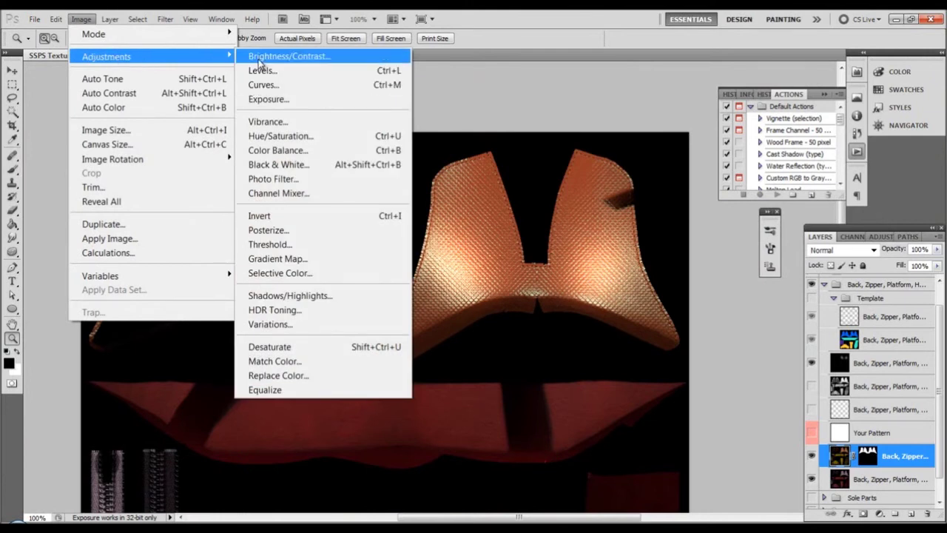
pyautogui.click(260, 57)
pyautogui.moveTo(618, 271); pyautogui.dragTo(179, 264)
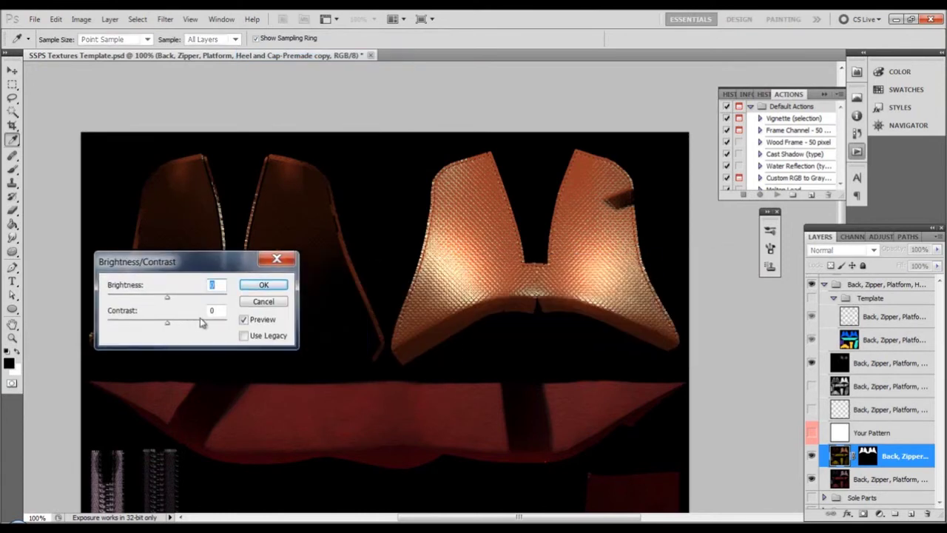
pyautogui.moveTo(169, 325); pyautogui.dragTo(195, 325)
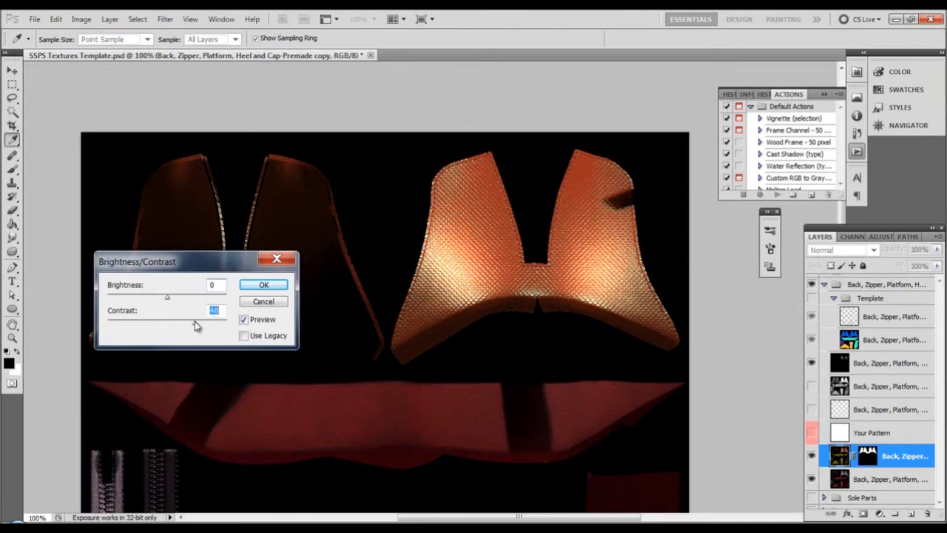
pyautogui.click(264, 284)
pyautogui.press('z')
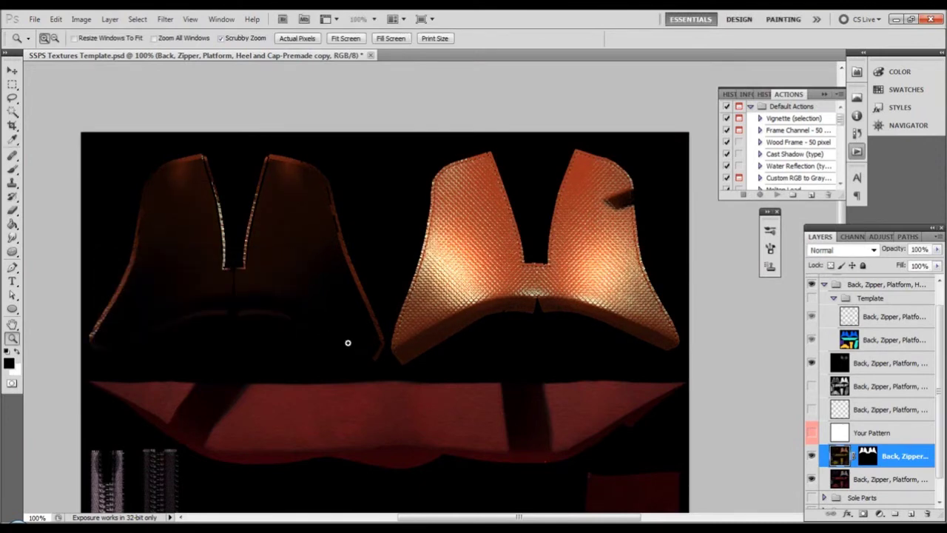
pyautogui.keyDown('alt'); pyautogui.click(399, 352); pyautogui.keyUp('alt')
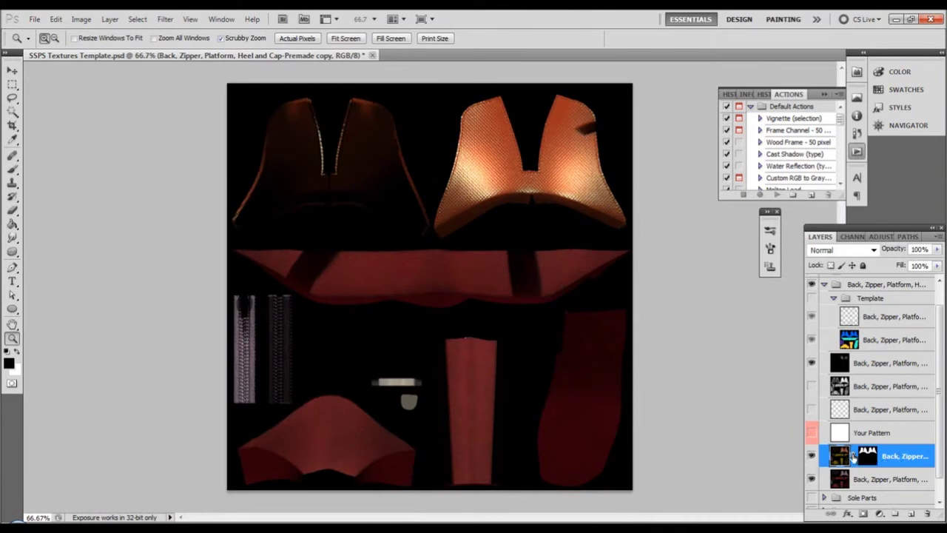
pyautogui.click(811, 456)
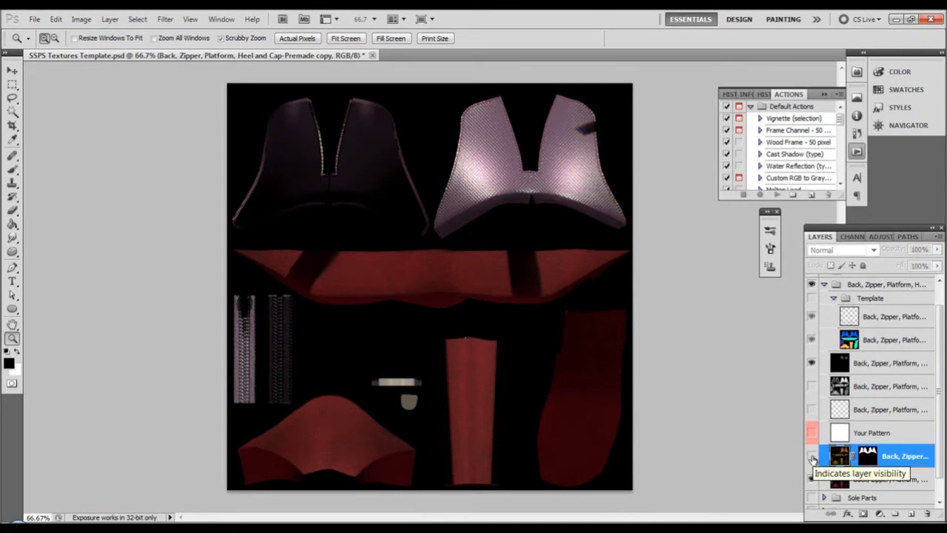
pyautogui.click(812, 457)
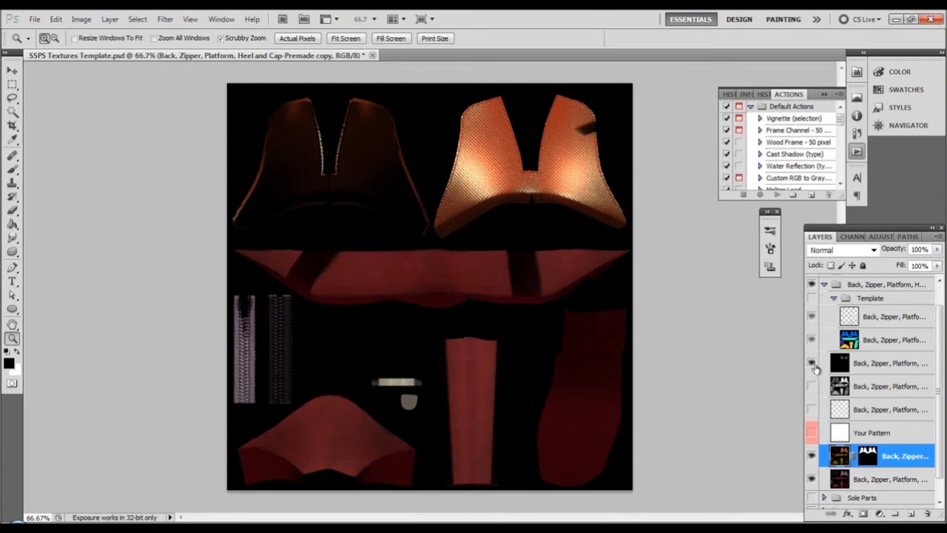
pyautogui.click(812, 363)
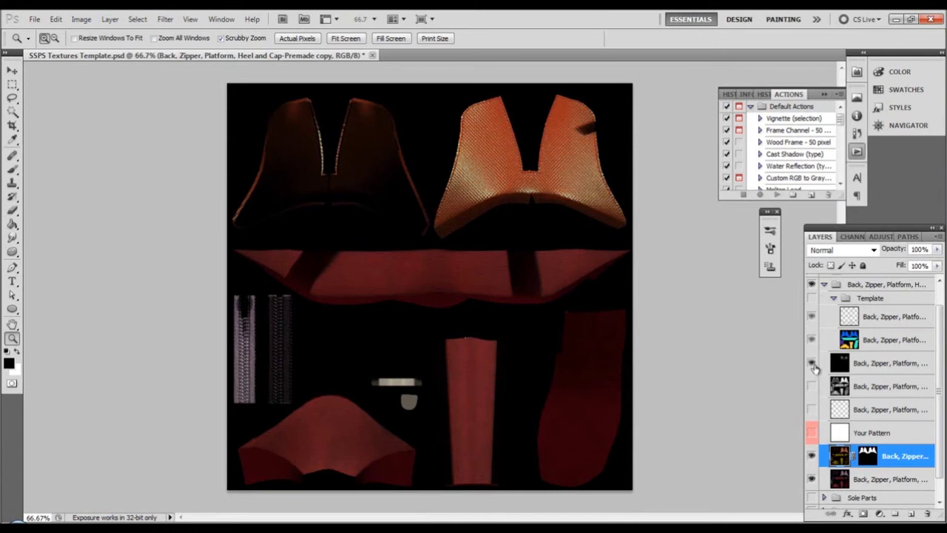
pyautogui.click(812, 457)
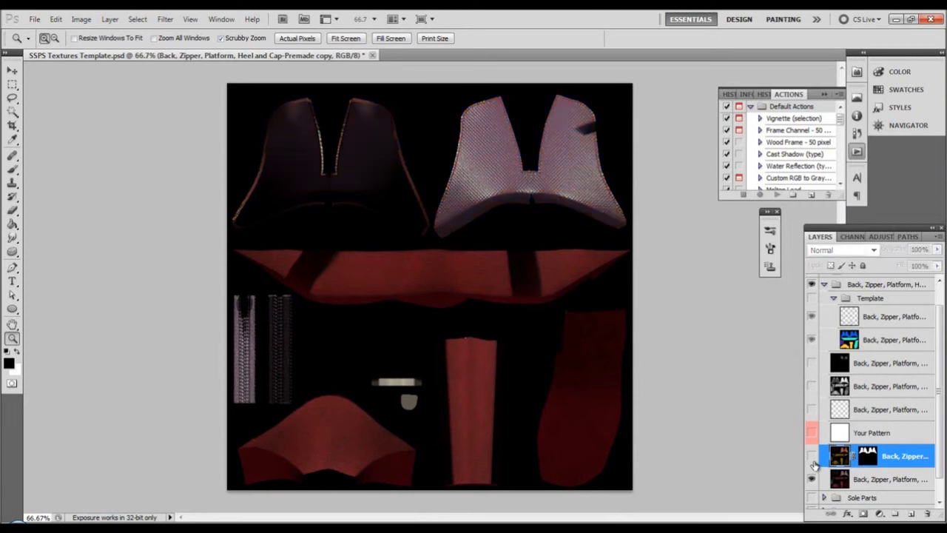
pyautogui.click(811, 456)
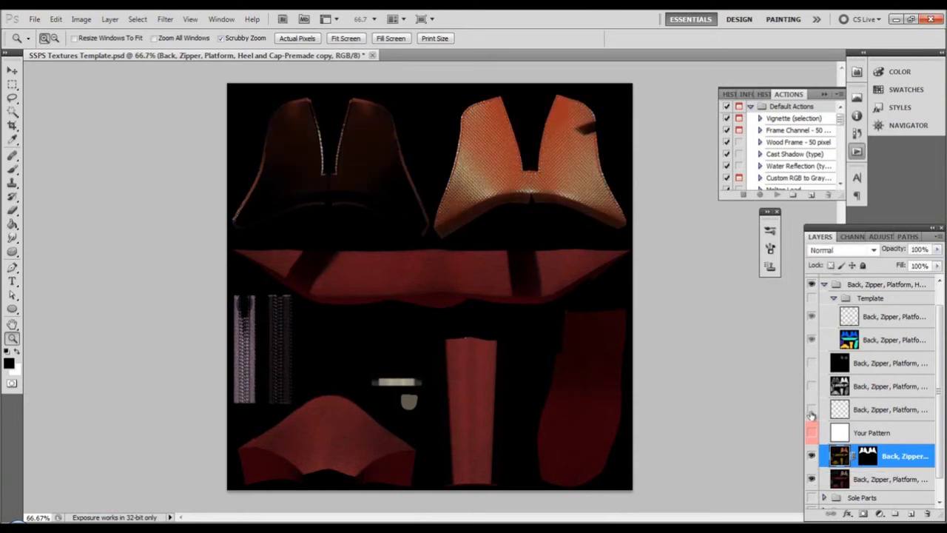
pyautogui.click(811, 363)
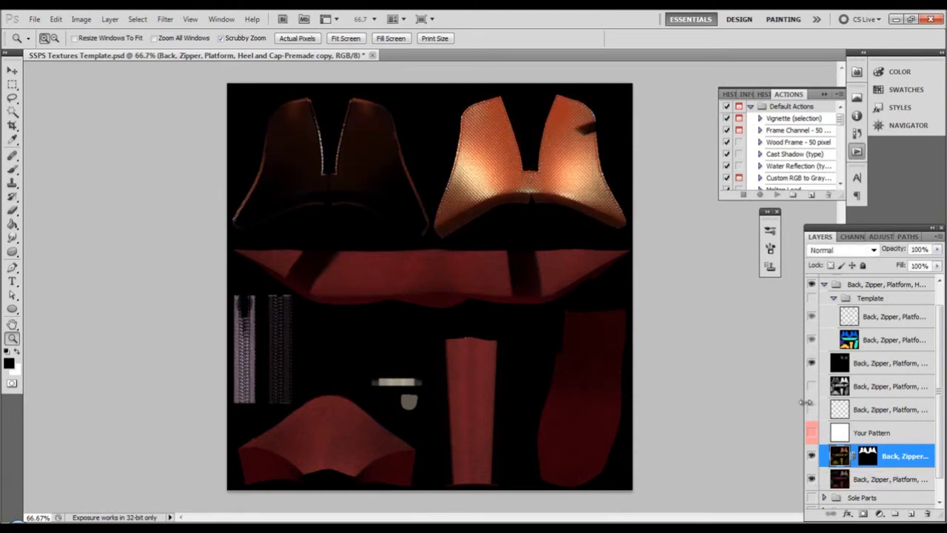
pyautogui.click(502, 167)
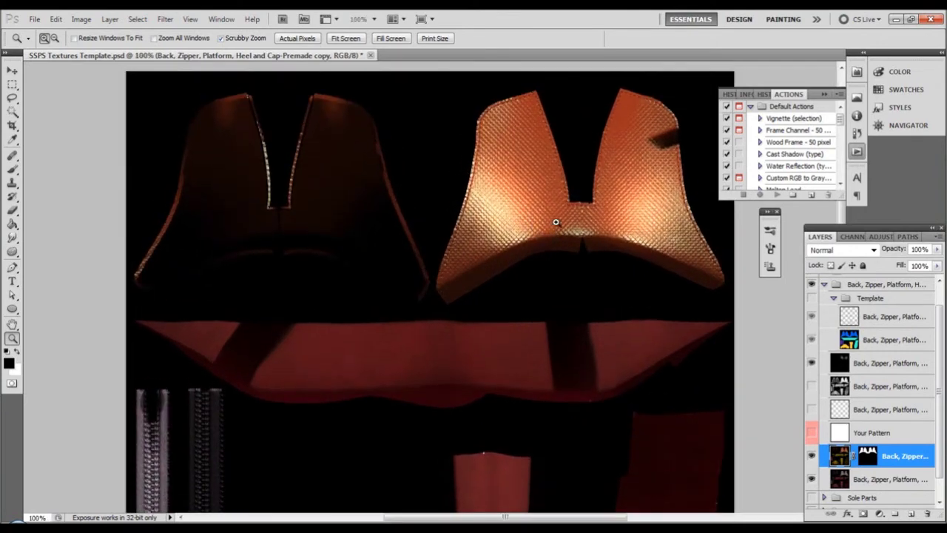
pyautogui.keyDown('alt'); pyautogui.click(582, 214); pyautogui.keyUp('alt')
pyautogui.click(541, 157)
pyautogui.click(539, 157)
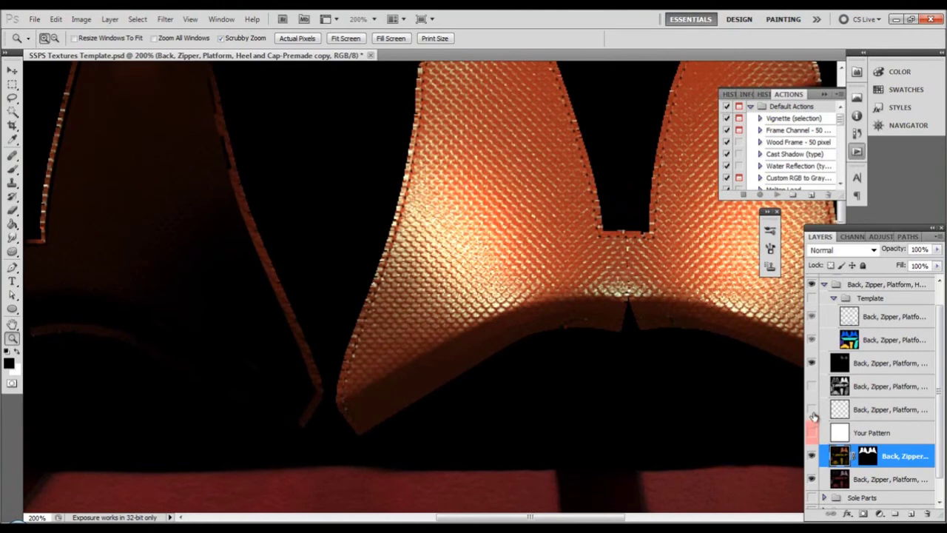
# Step: On the Stitches layer, try different Hue/Saturation hue, saturation and lightness values
pyautogui.scroll(3, 491, 214)
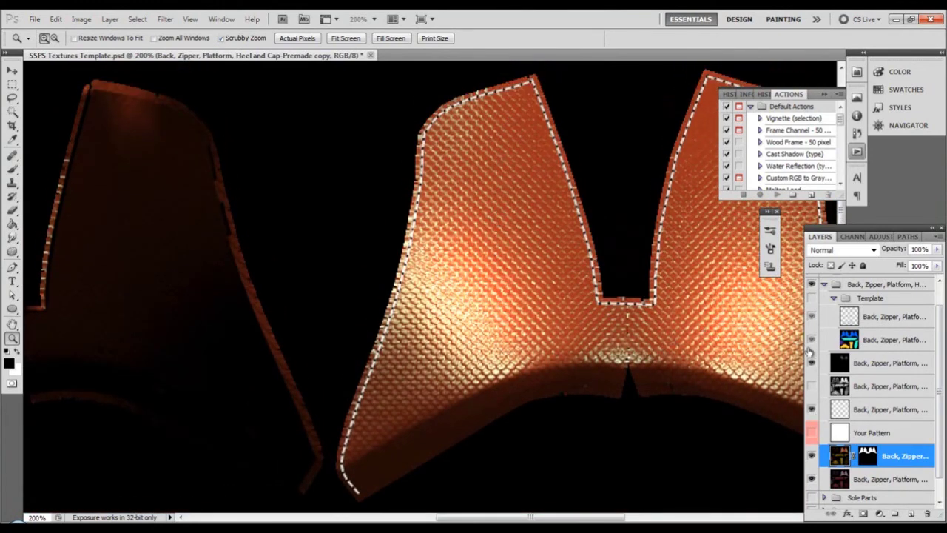
pyautogui.click(874, 413)
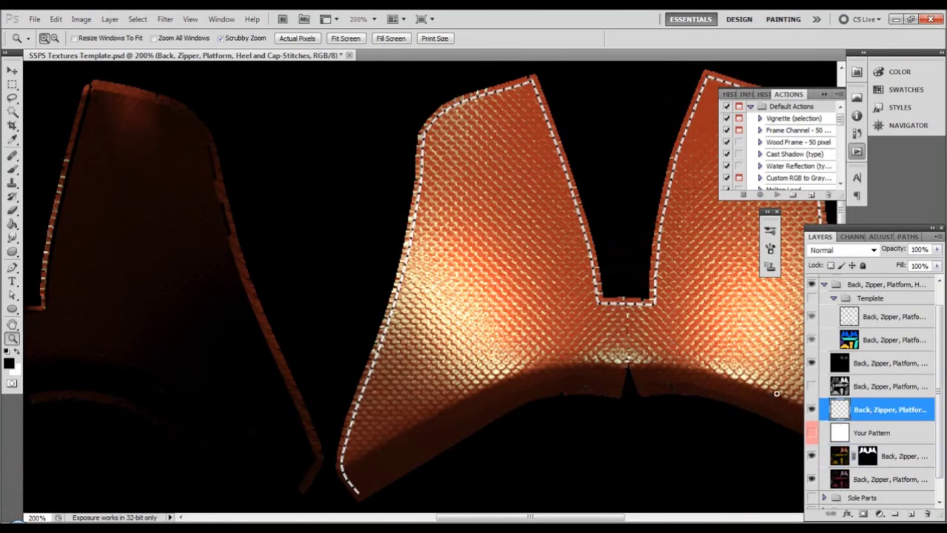
pyautogui.click(82, 19)
pyautogui.moveTo(87, 58)
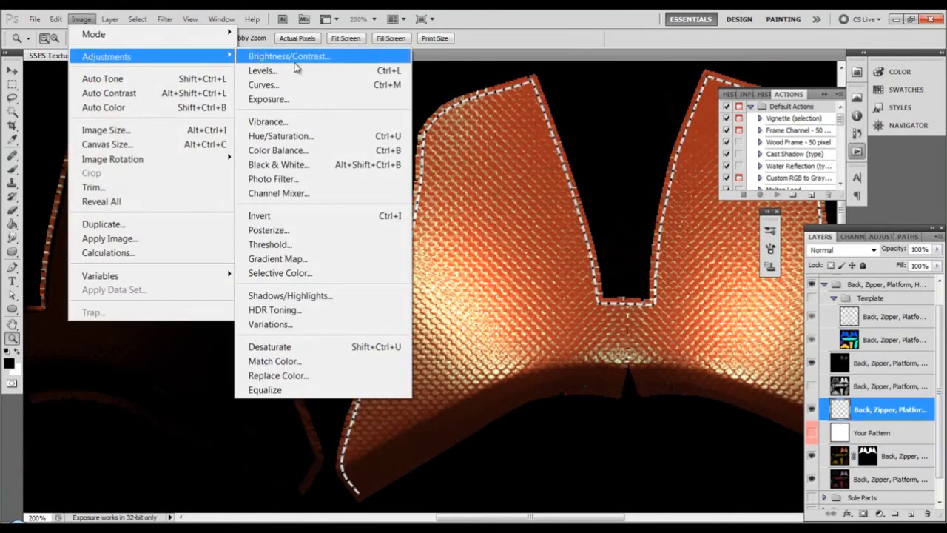
pyautogui.click(301, 139)
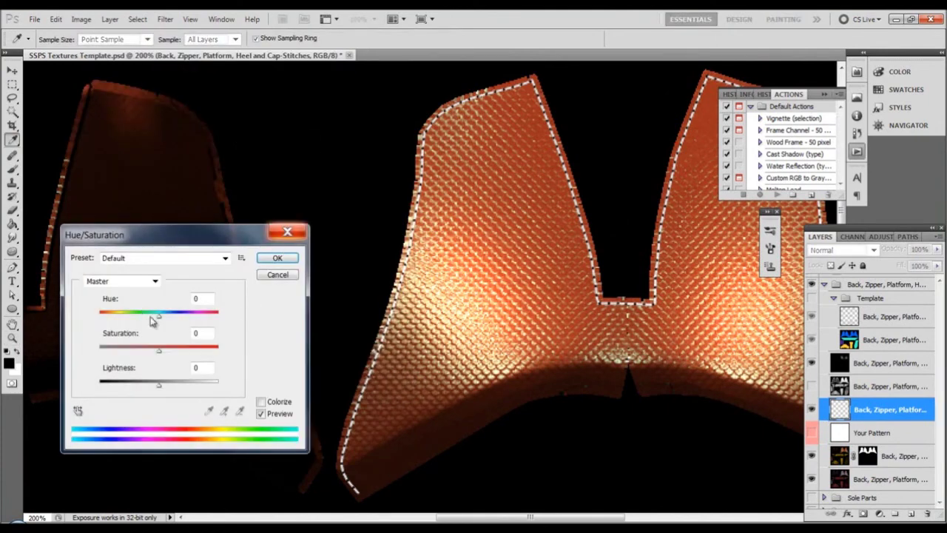
pyautogui.moveTo(158, 315); pyautogui.dragTo(201, 318)
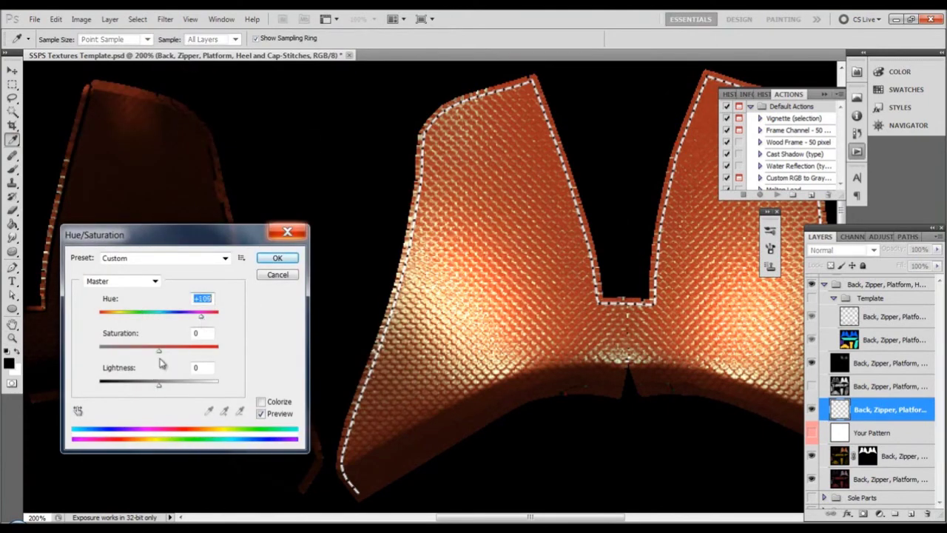
pyautogui.moveTo(158, 350); pyautogui.dragTo(202, 350)
pyautogui.moveTo(201, 316); pyautogui.dragTo(162, 315)
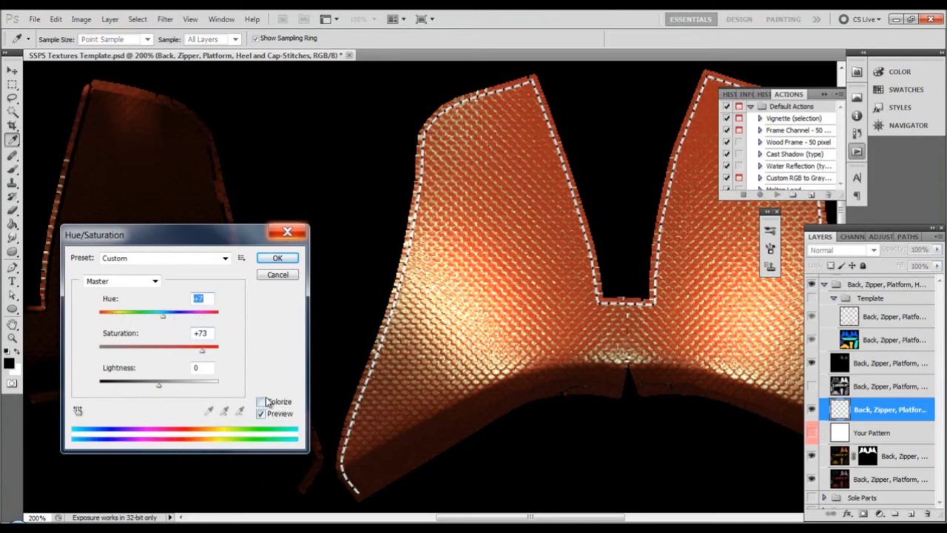
pyautogui.moveTo(163, 315); pyautogui.dragTo(213, 318)
pyautogui.moveTo(158, 383); pyautogui.dragTo(132, 383)
pyautogui.moveTo(202, 348); pyautogui.dragTo(132, 356)
pyautogui.moveTo(213, 317); pyautogui.dragTo(120, 333)
# Step: Colorize the stitches with Hue 209, Saturation 100 and lowered Lightness, and apply
pyautogui.click(260, 401)
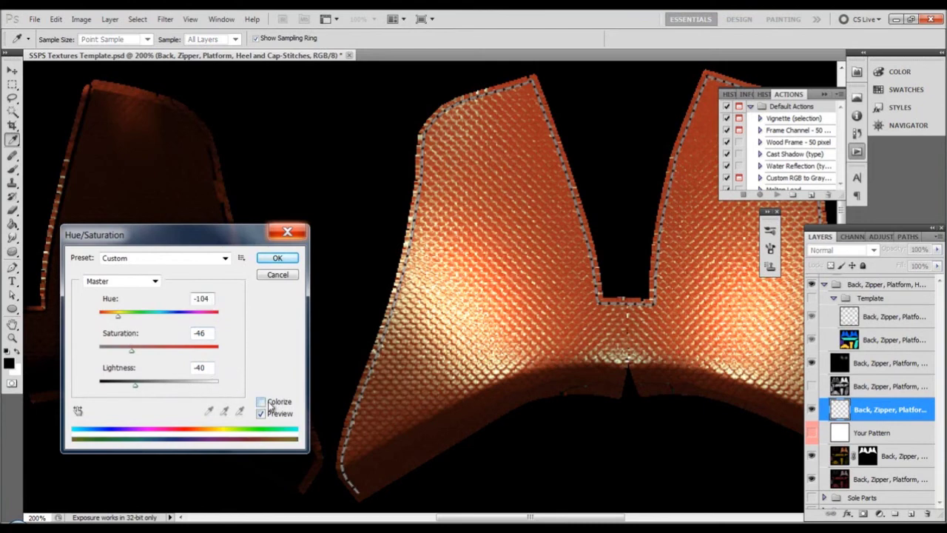
pyautogui.moveTo(129, 319); pyautogui.dragTo(212, 321)
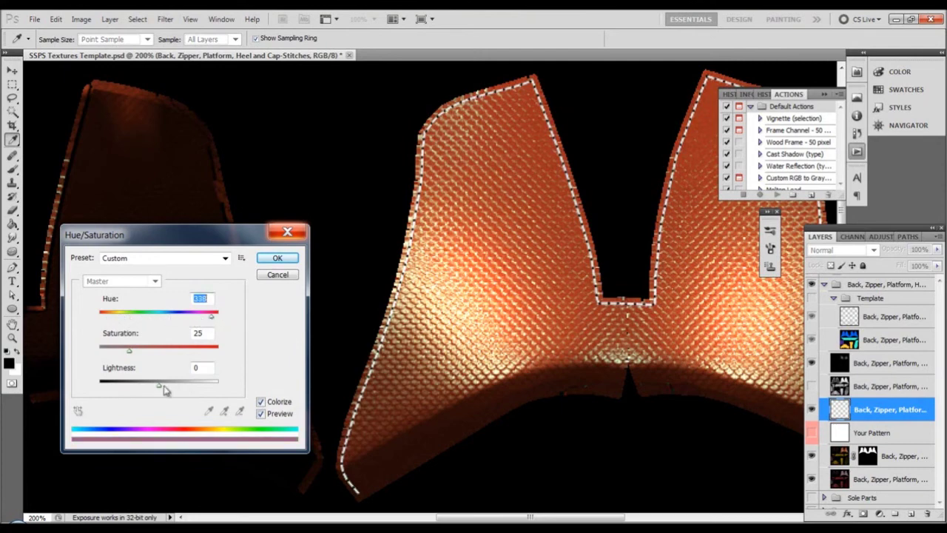
pyautogui.moveTo(131, 351); pyautogui.dragTo(170, 322)
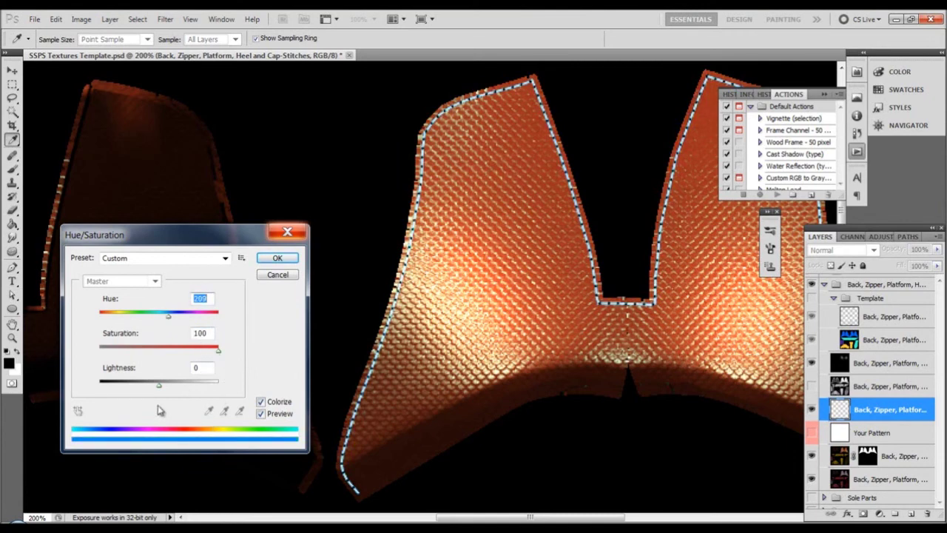
pyautogui.moveTo(164, 386); pyautogui.dragTo(144, 387)
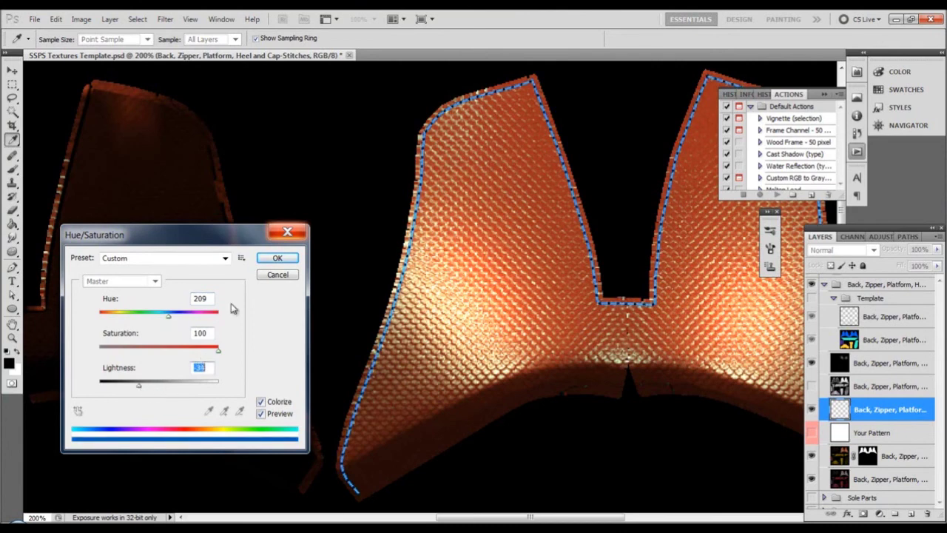
pyautogui.click(275, 258)
pyautogui.press('z')
pyautogui.keyDown('alt'); pyautogui.click(515, 277); pyautogui.keyUp('alt')
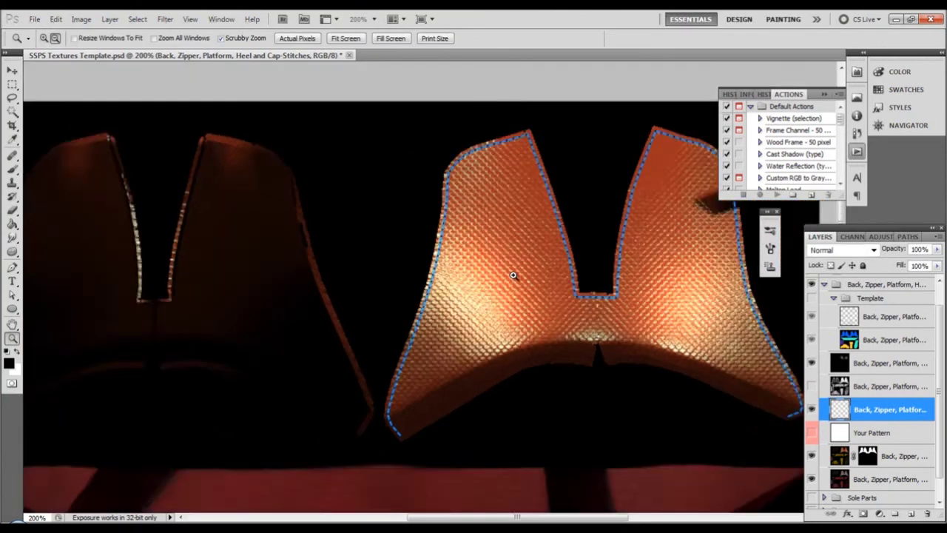
pyautogui.click(474, 232)
pyautogui.click(501, 247)
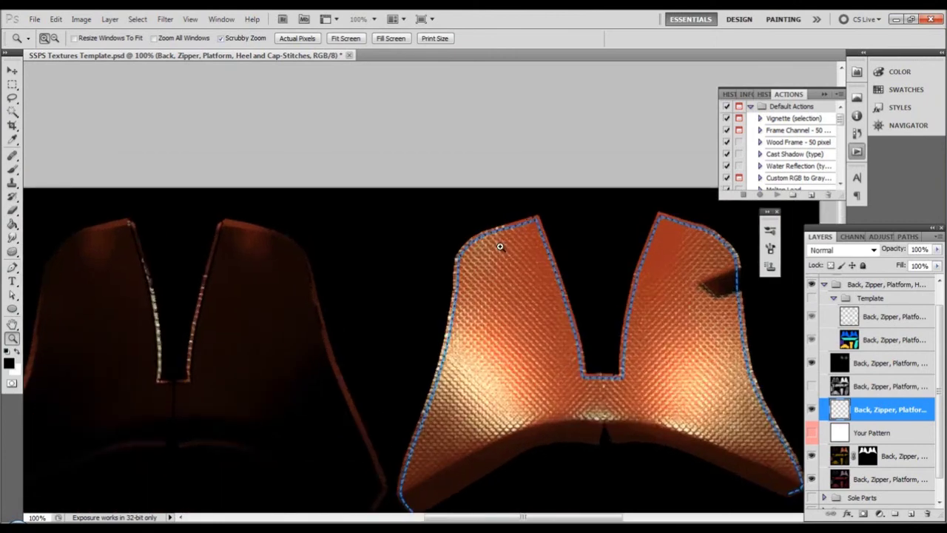
pyautogui.scroll(-2, 584, 310)
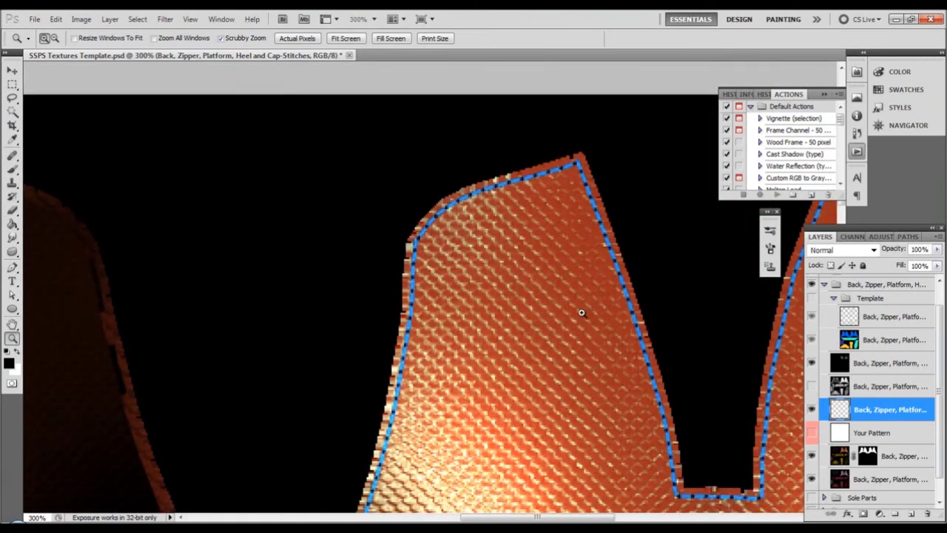
pyautogui.keyDown('alt'); pyautogui.click(488, 328); pyautogui.keyUp('alt')
pyautogui.keyDown('alt'); pyautogui.click(494, 330); pyautogui.keyUp('alt')
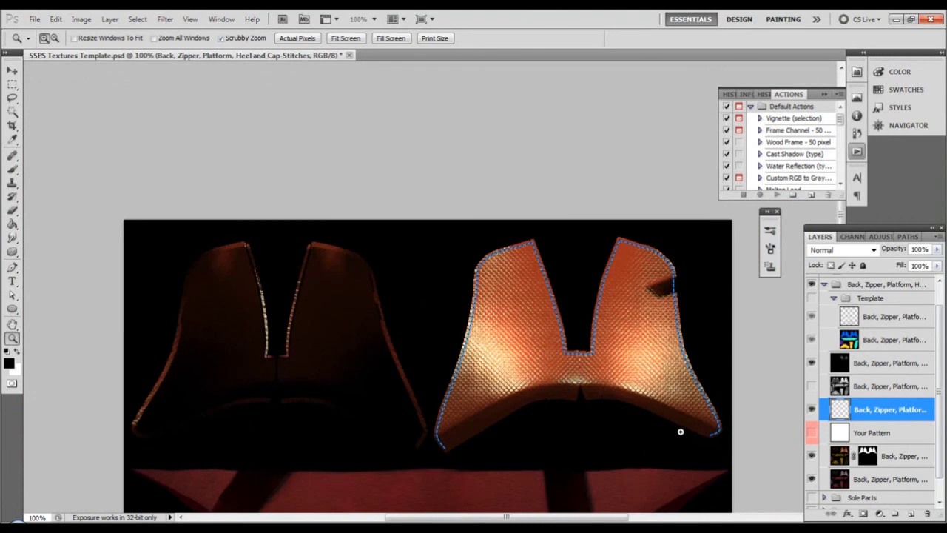
pyautogui.scroll(-3, 634, 353)
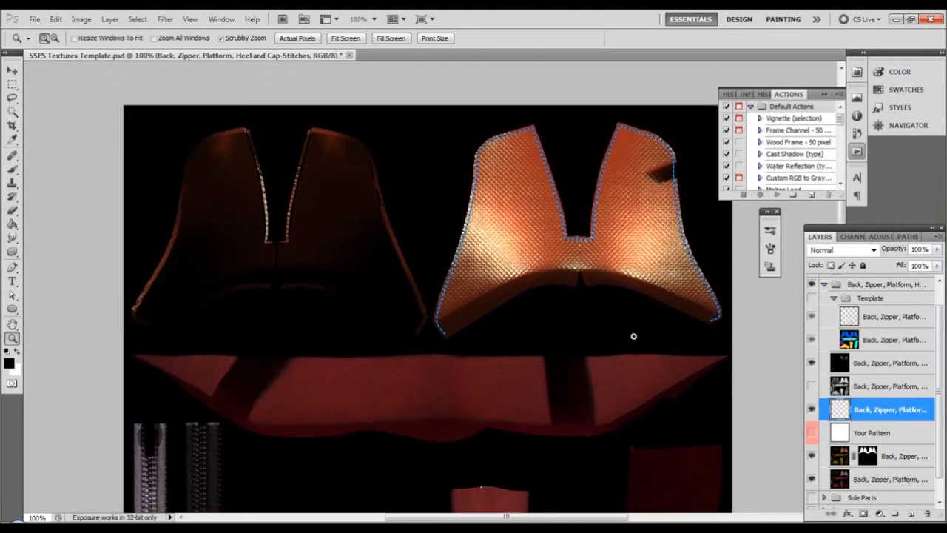
pyautogui.scroll(-5, 633, 336)
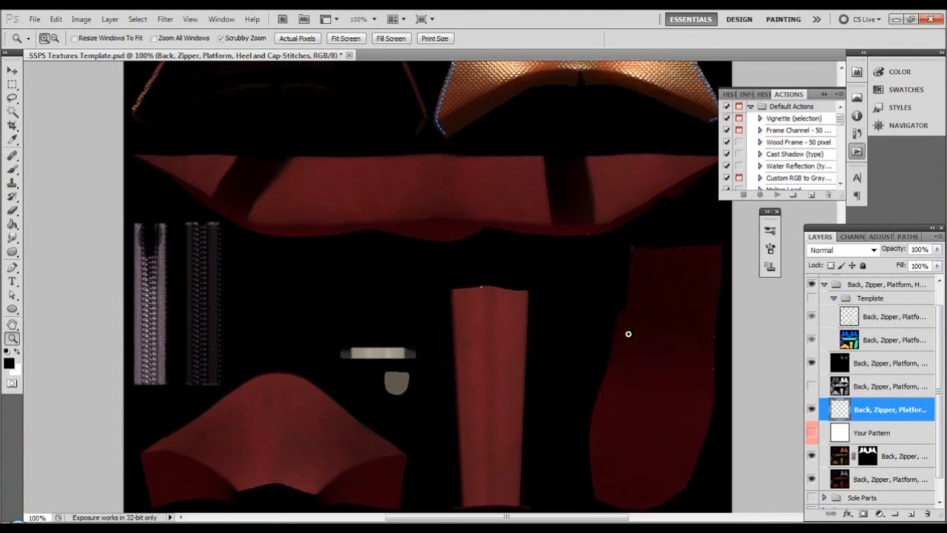
pyautogui.scroll(6, 628, 333)
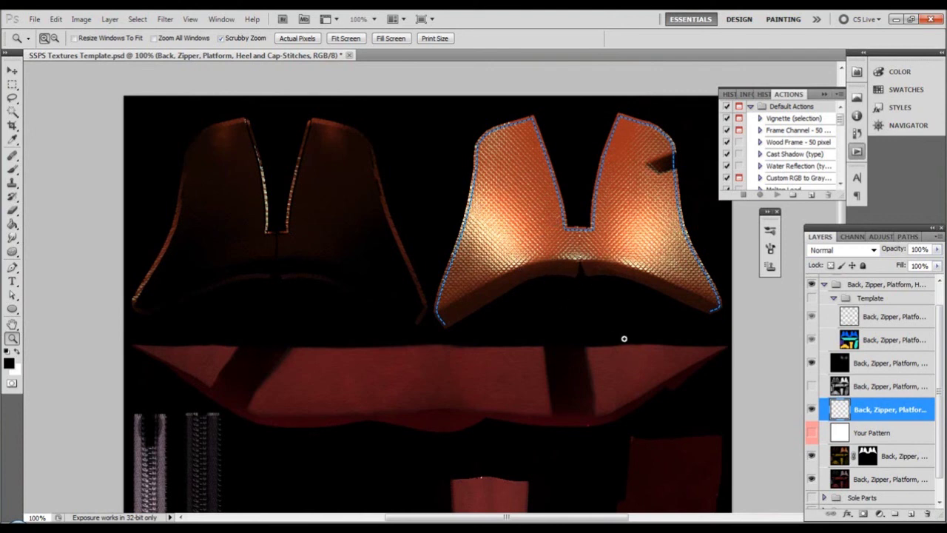
pyautogui.click(880, 362)
pyautogui.moveTo(936, 252)
pyautogui.mouseDown()
pyautogui.moveTo(936, 264)
pyautogui.moveTo(899, 267)
pyautogui.moveTo(935, 270)
pyautogui.mouseUp()
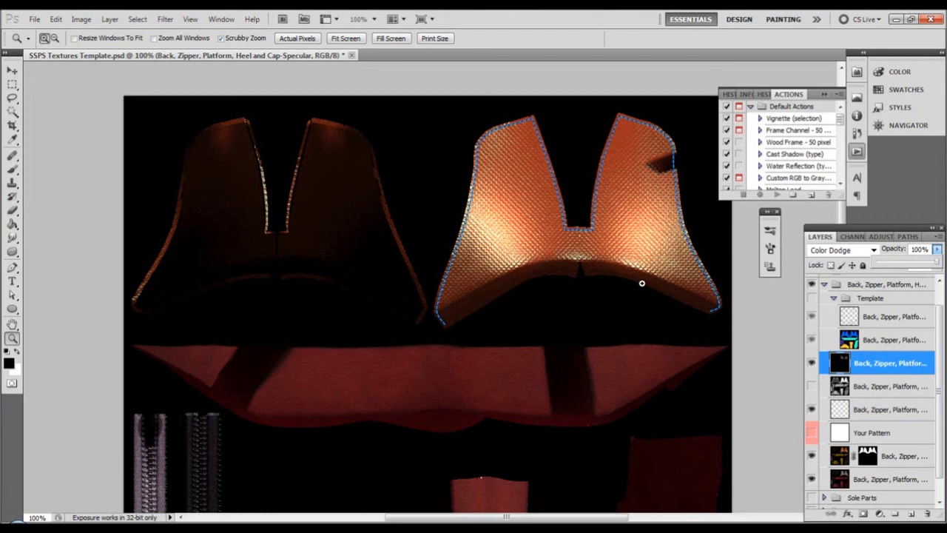
pyautogui.scroll(-5, 400, 340)
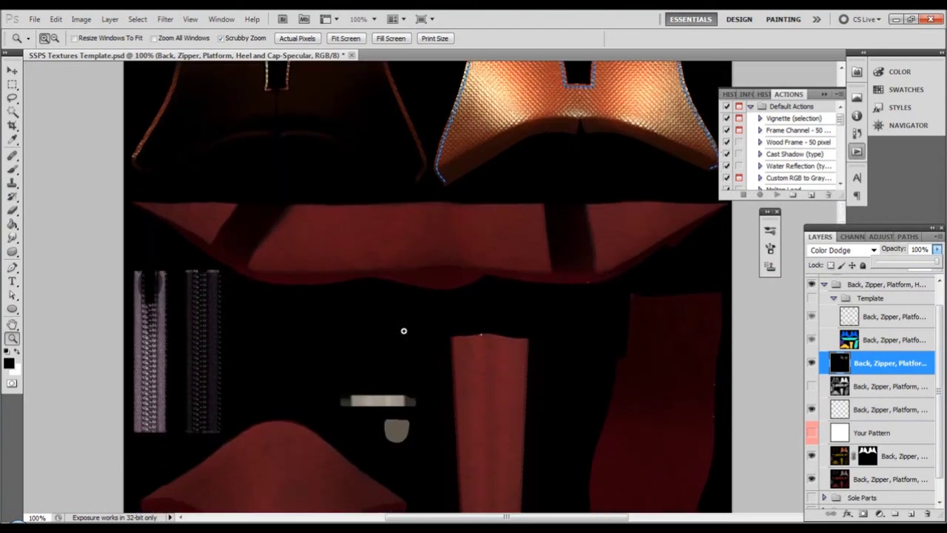